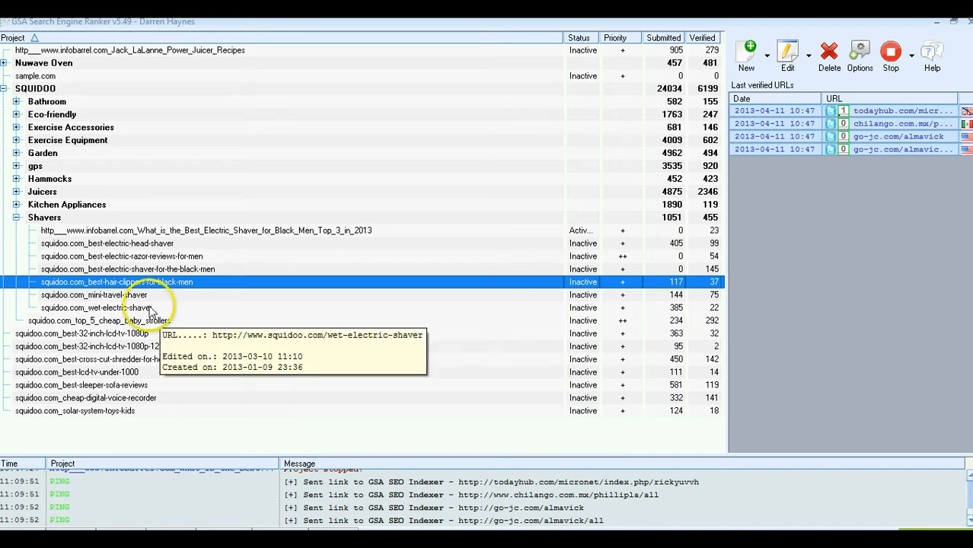
# Duplicate the best-hair-clippers-for-black-men project under the name "squidoo.com_best-hair products for men".
pyautogui.rightClick(85, 284)
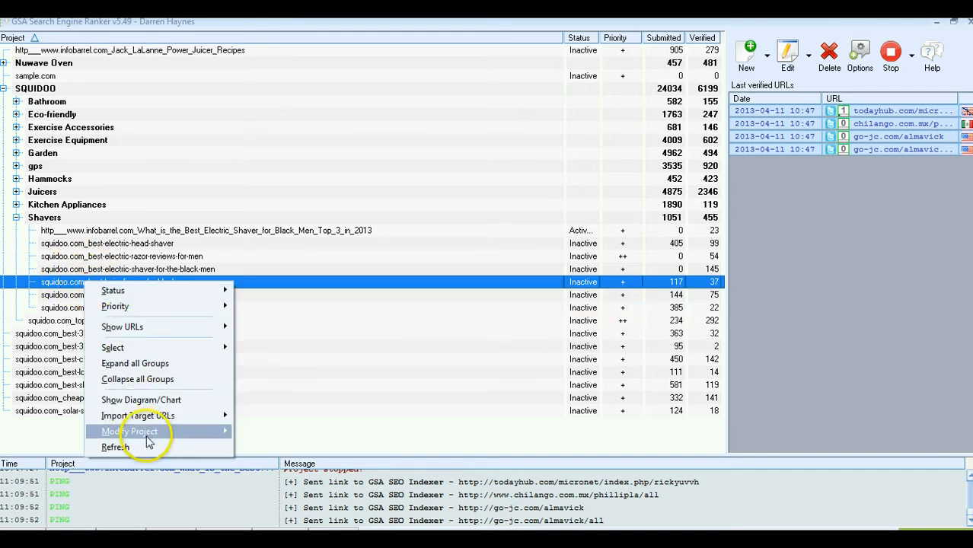
pyautogui.moveTo(141, 432)
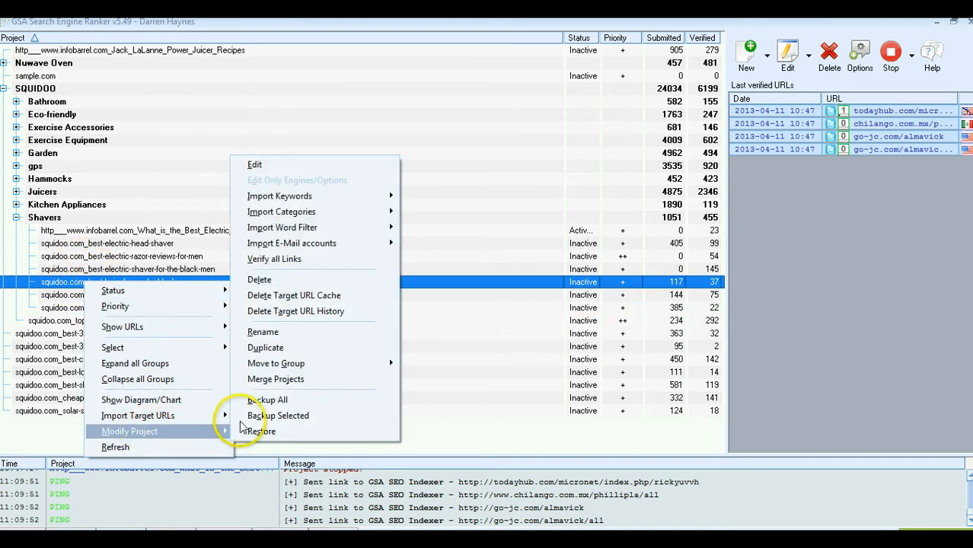
pyautogui.click(288, 347)
pyautogui.click(568, 293)
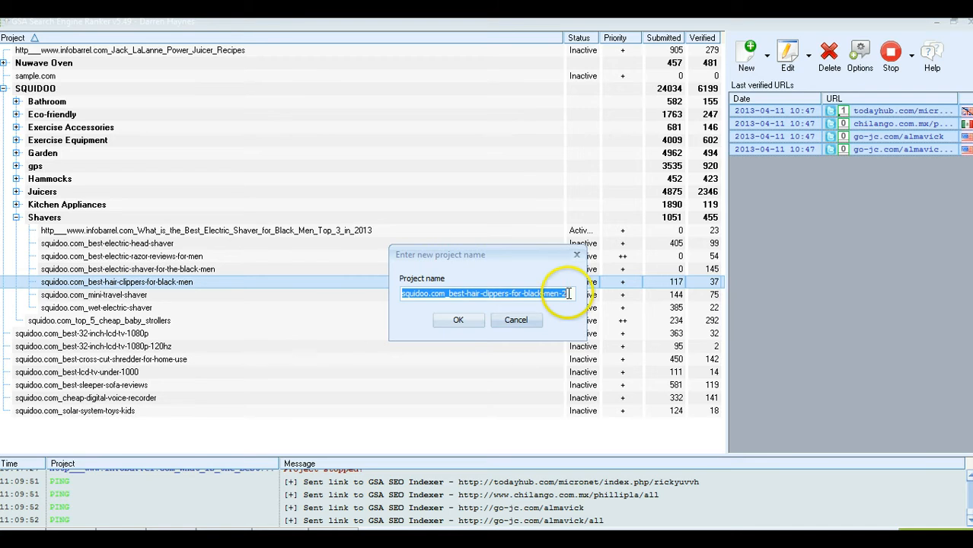
pyautogui.click(563, 296)
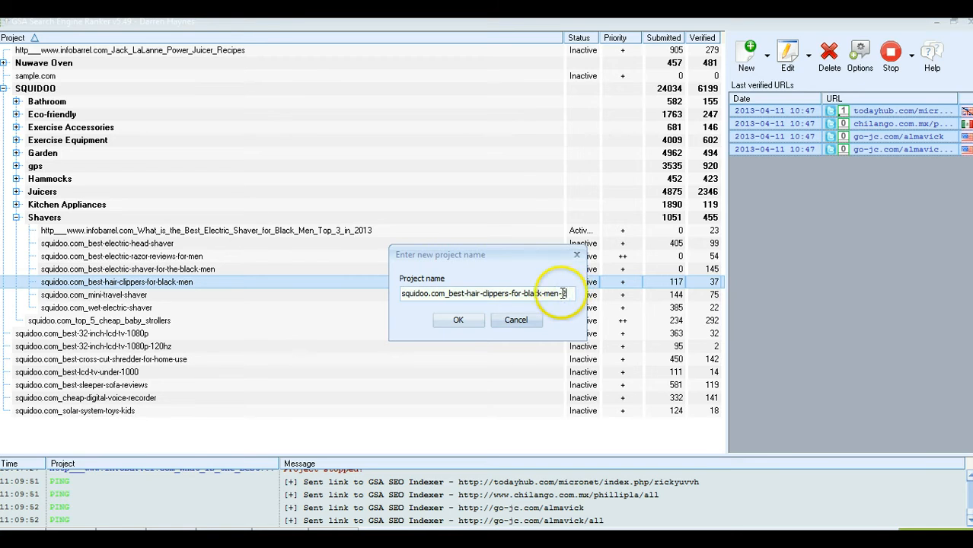
pyautogui.click(559, 294)
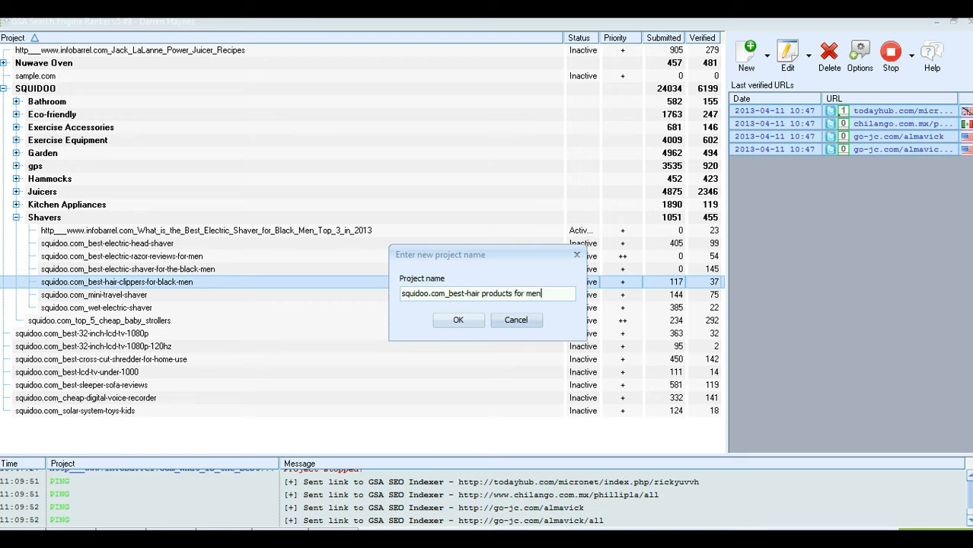
pyautogui.click(459, 321)
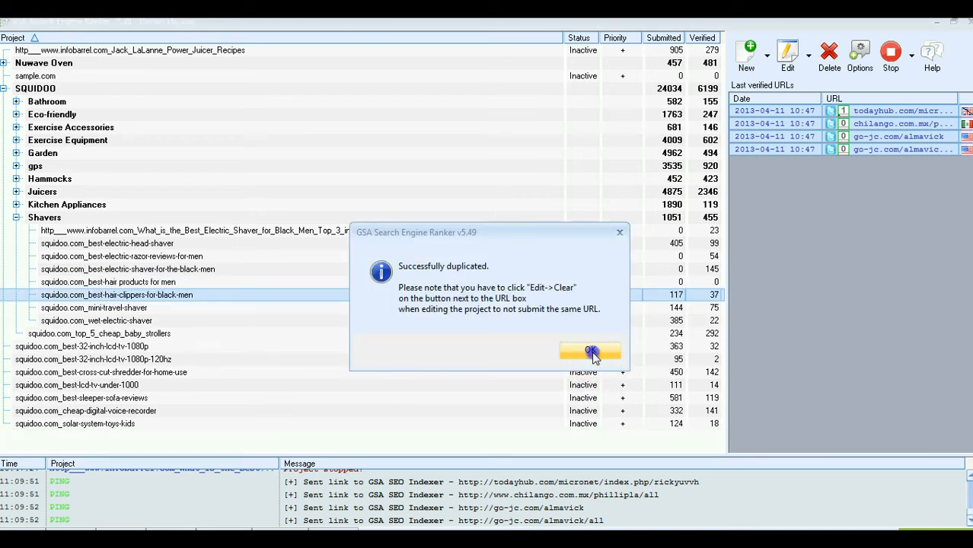
pyautogui.click(591, 352)
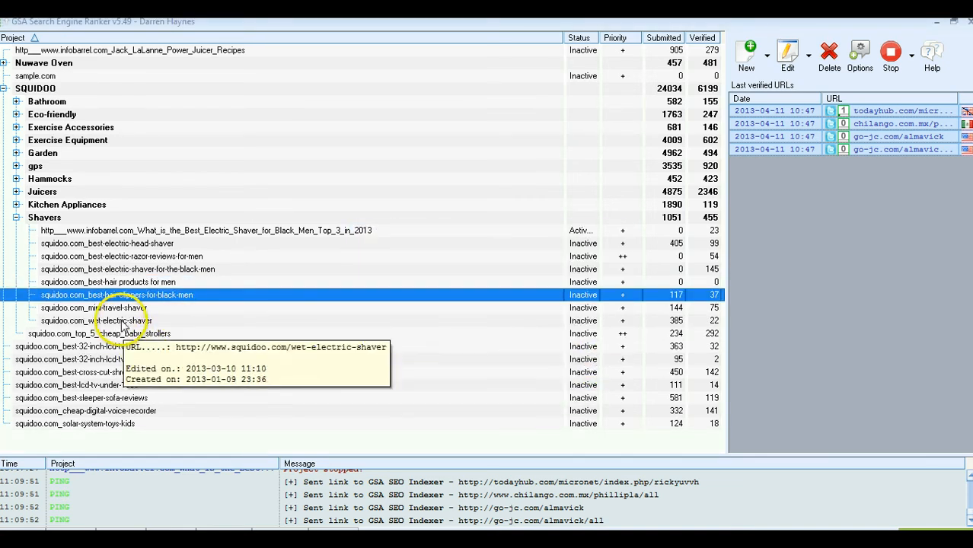
# Open the squidoo.com_best-hair products for men project for editing and maximize its settings window.
pyautogui.click(134, 284)
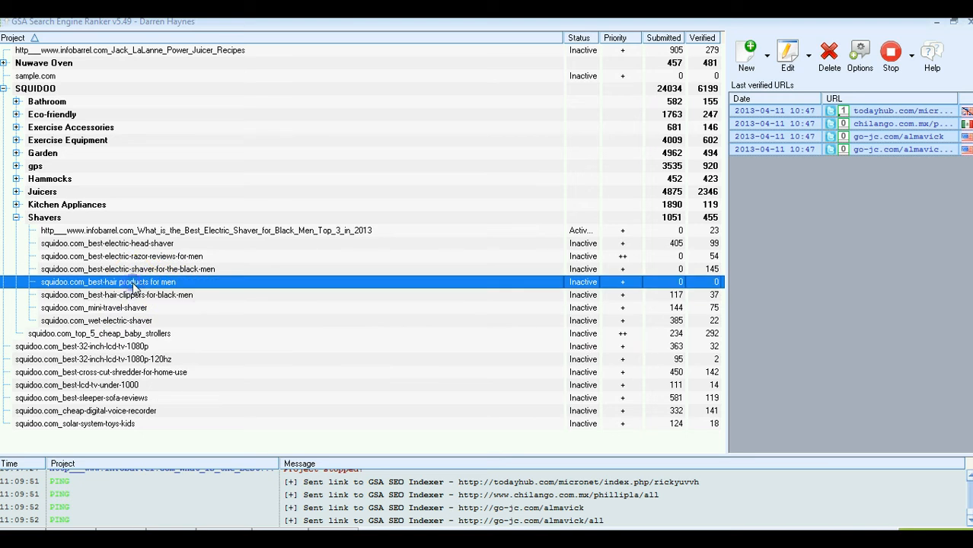
pyautogui.doubleClick(134, 283)
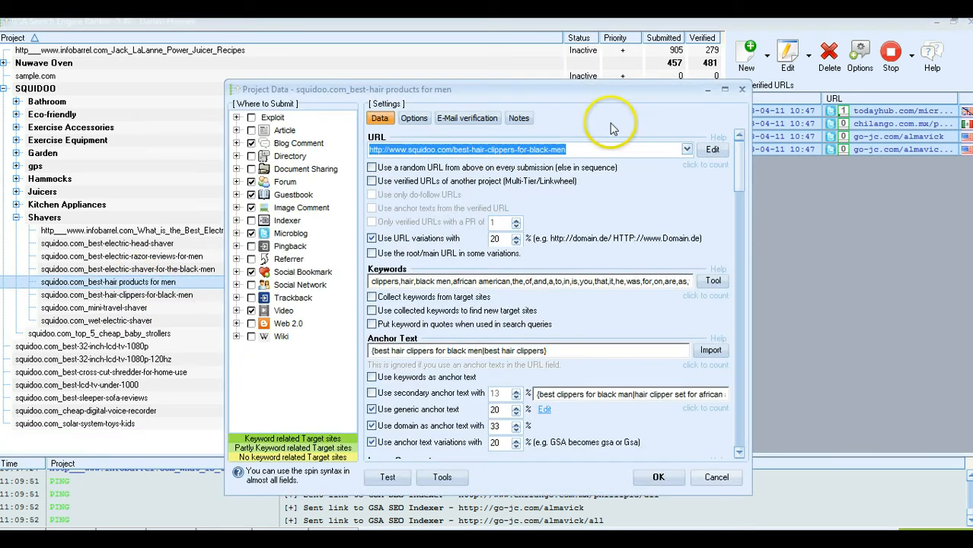
pyautogui.click(725, 89)
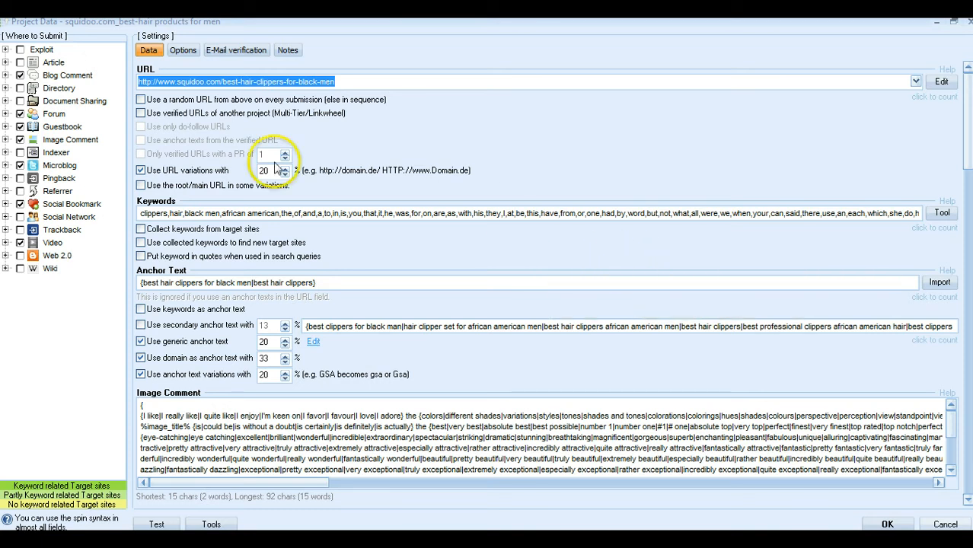
# Review the duplicated project's submission, target URL and filter options and its e-mail verification settings, and return to the project data.
pyautogui.click(184, 52)
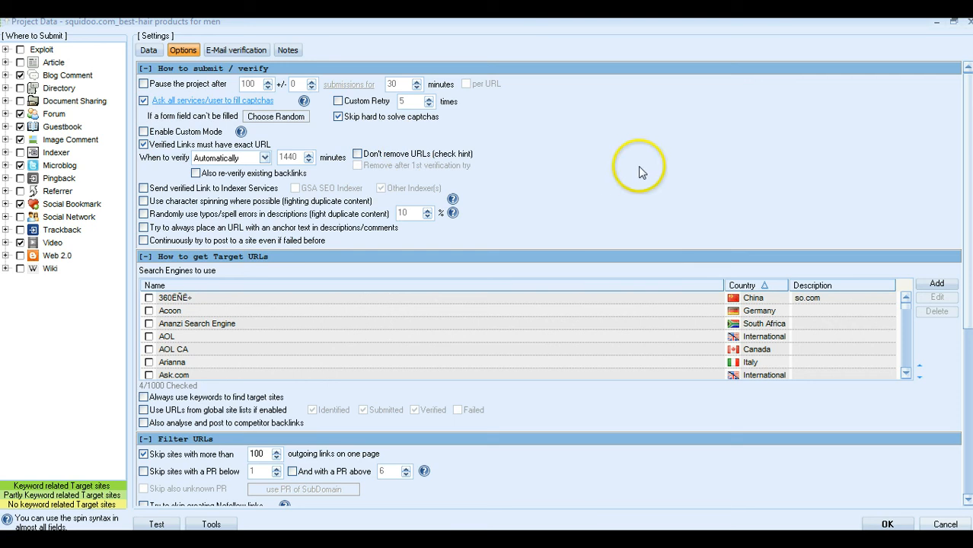
pyautogui.click(968, 180)
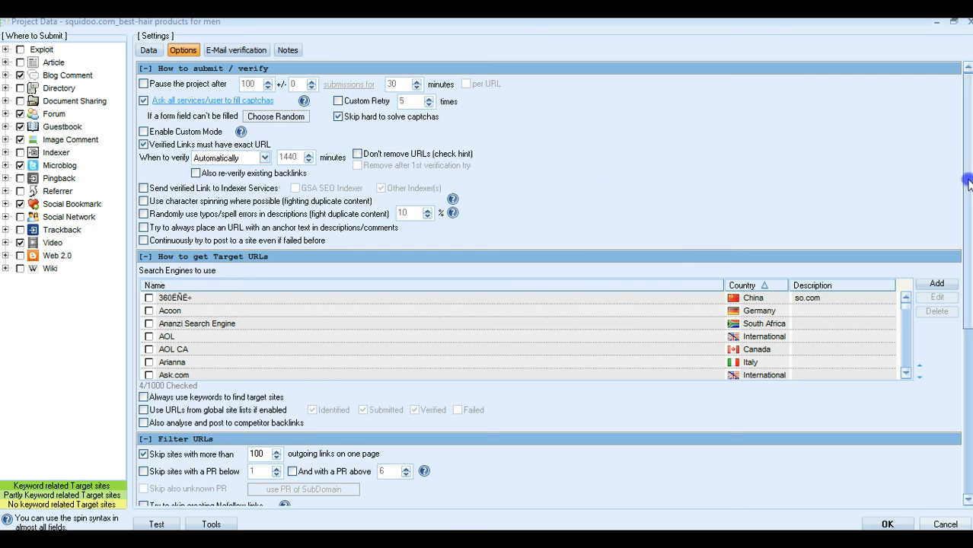
pyautogui.click(964, 434)
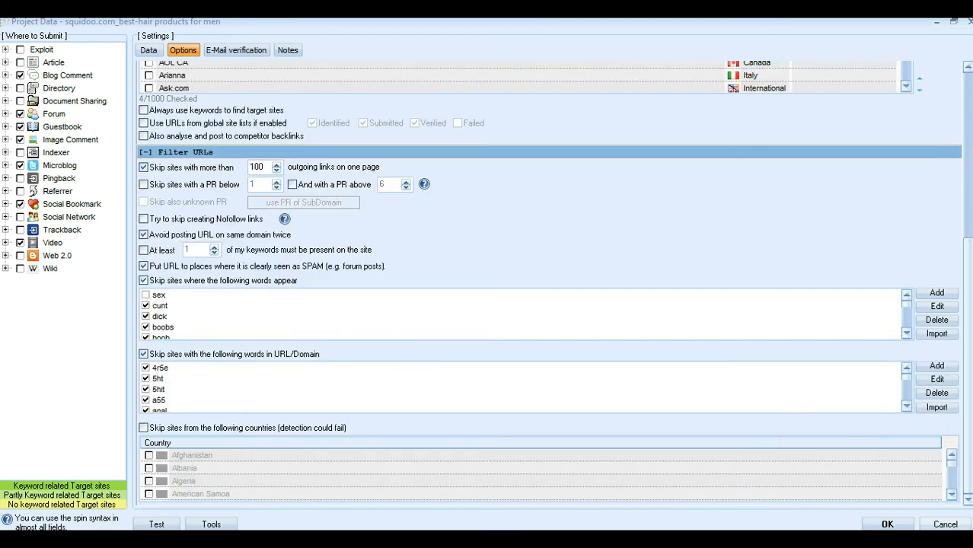
pyautogui.click(969, 76)
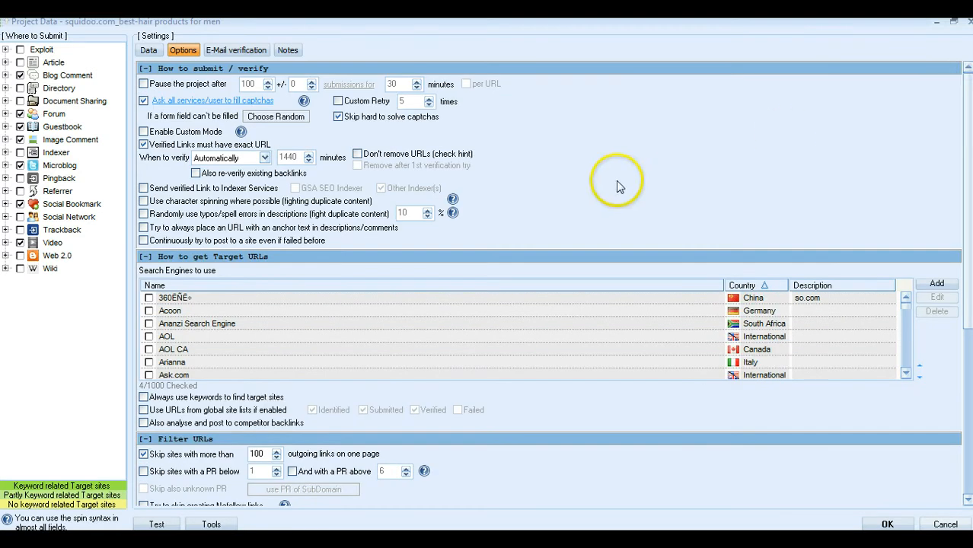
pyautogui.click(249, 53)
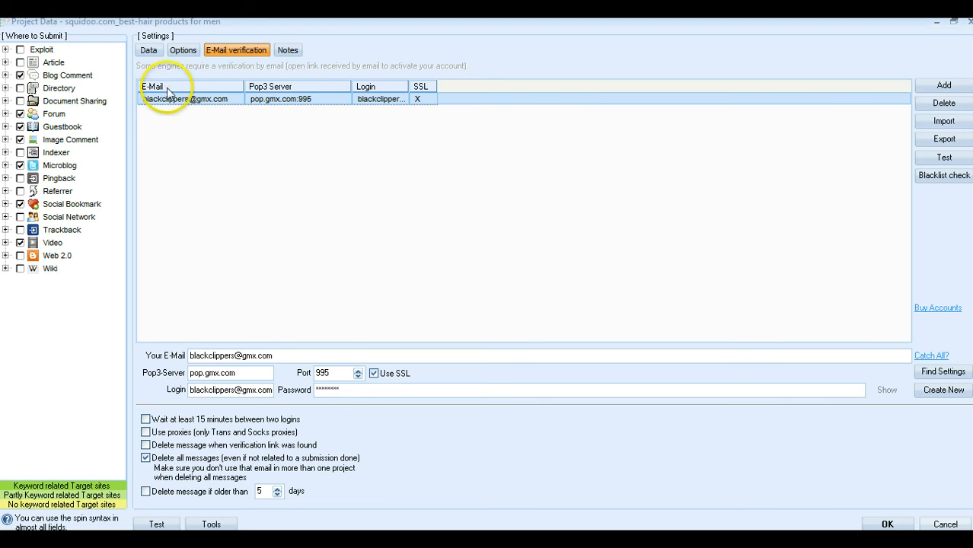
pyautogui.click(151, 52)
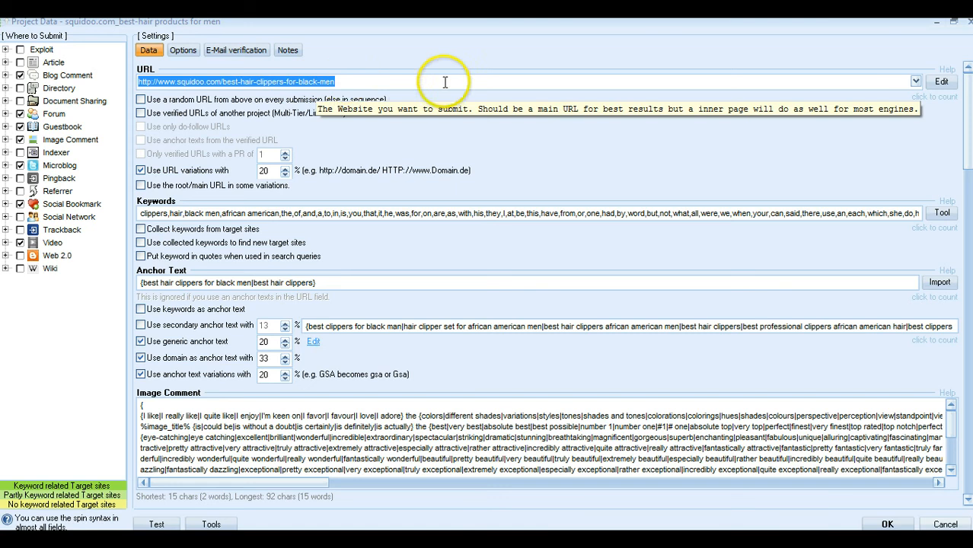
# Clear the URL carried over from the original project and enter "htttp whatever" as a placeholder.
pyautogui.click(916, 82)
pyautogui.click(940, 82)
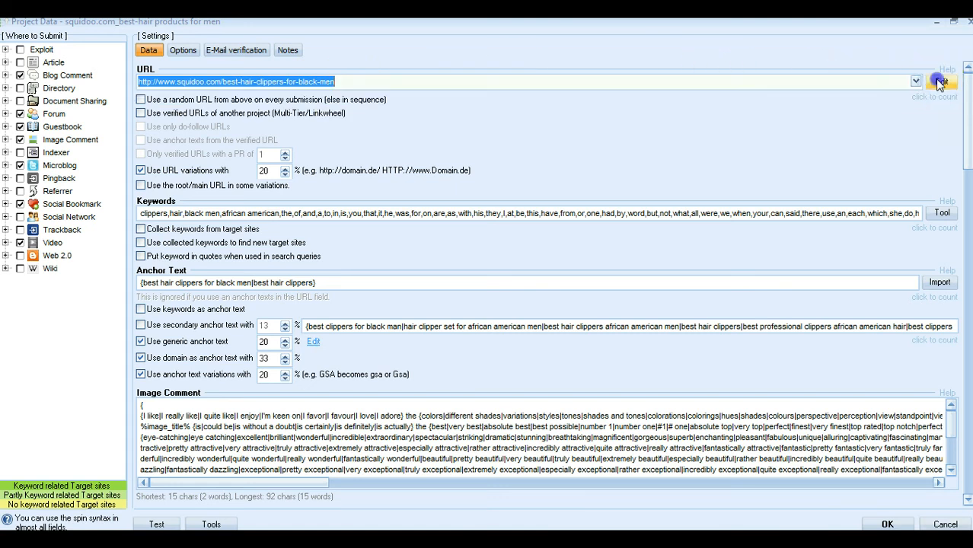
pyautogui.click(940, 82)
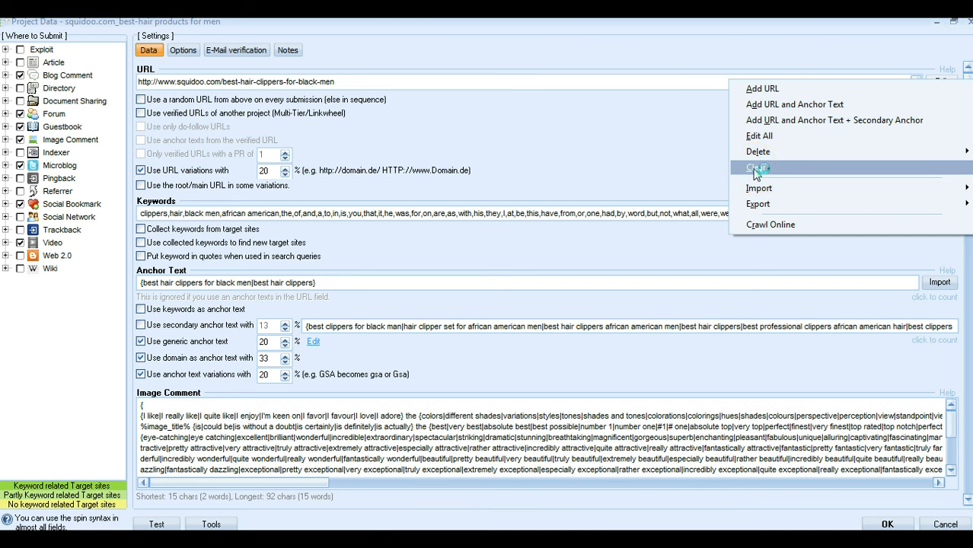
pyautogui.click(757, 169)
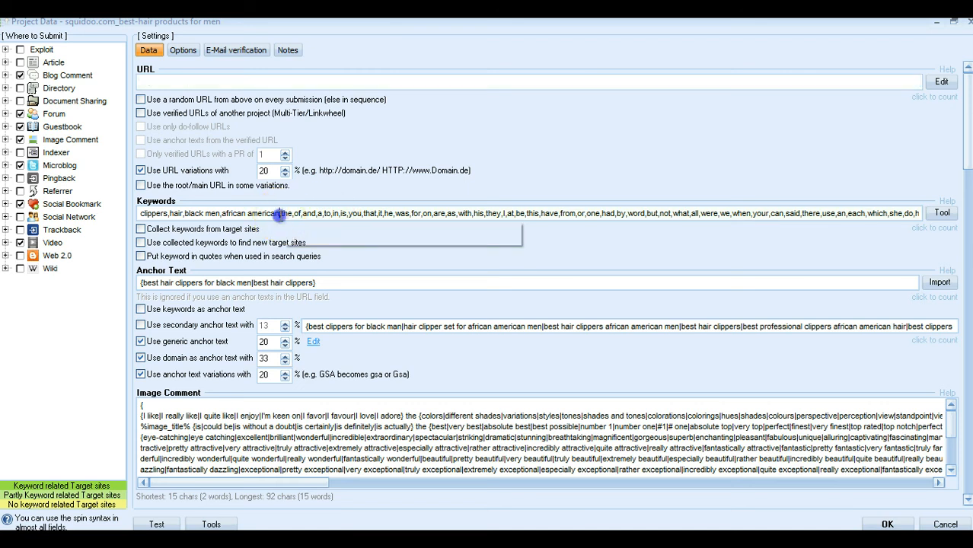
# Replace the leading keywords "clippers,hair,black men,african american" with "hair products, men", keeping the generic words after them.
pyautogui.moveTo(280, 215); pyautogui.dragTo(131, 215)
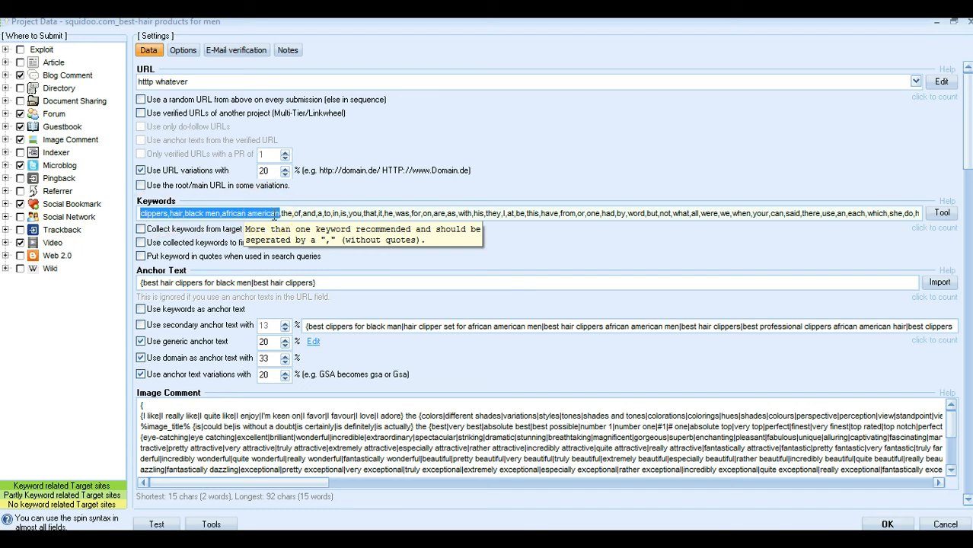
pyautogui.press('Delete')
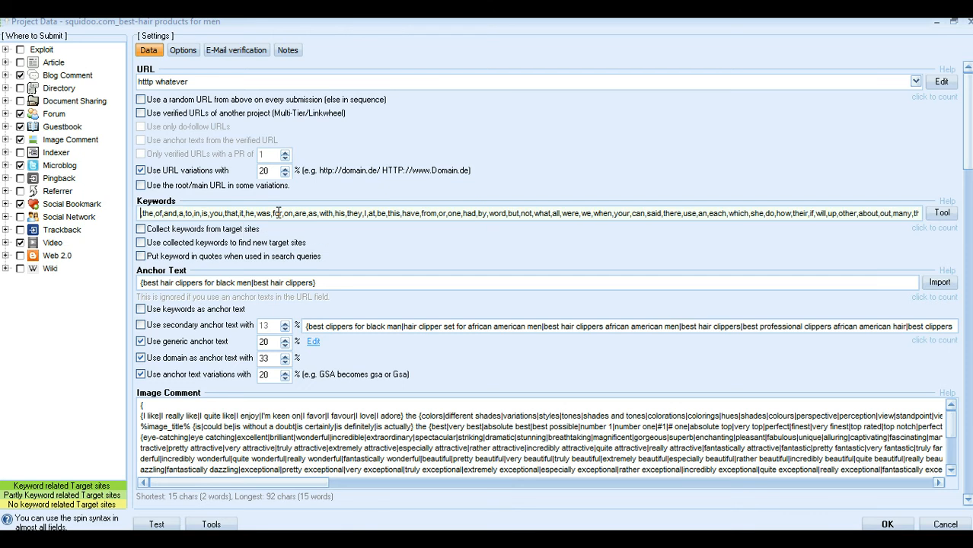
pyautogui.write('hiar,')
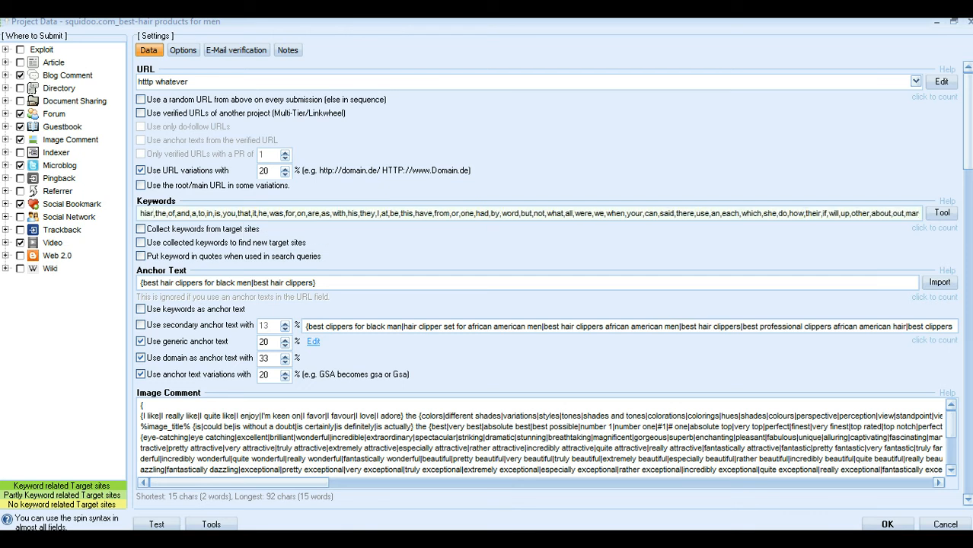
pyautogui.press('BackSpace')
pyautogui.press('BackSpace')
pyautogui.press('BackSpace')
pyautogui.write('air produc')
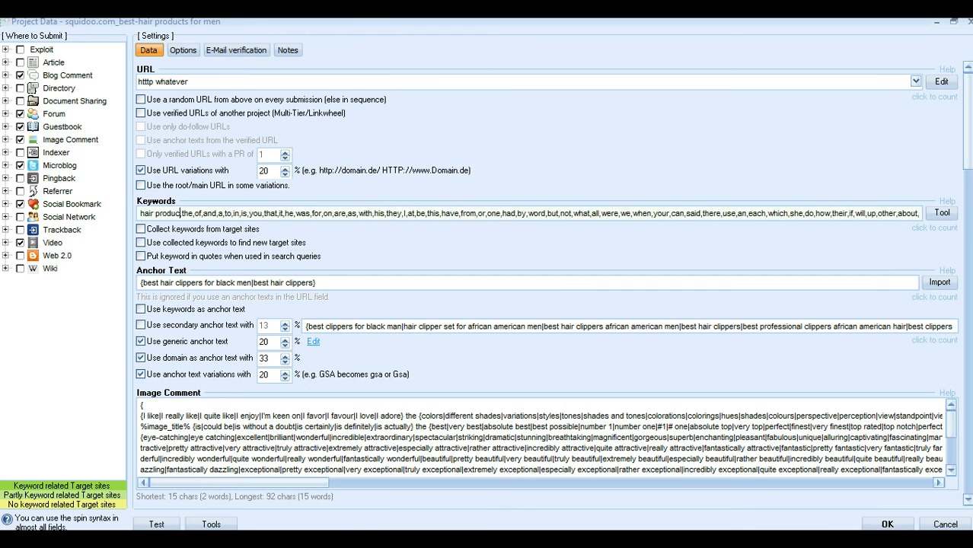
pyautogui.write('ts')
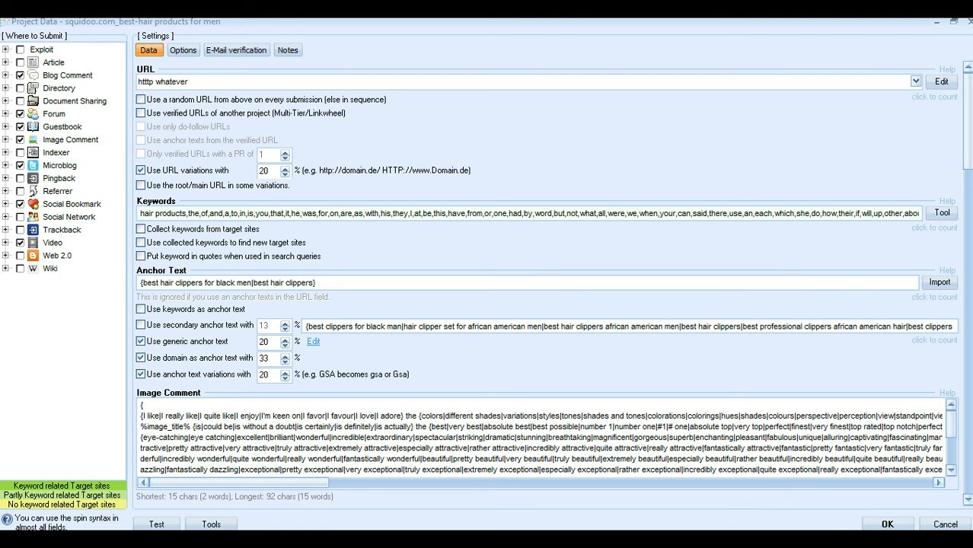
pyautogui.write(', men')
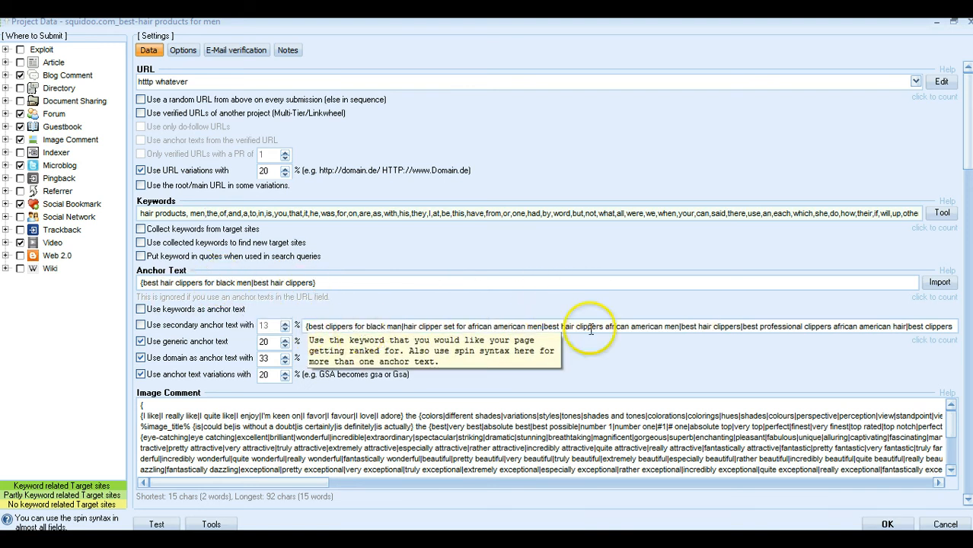
# Examine the choices available for the project's Category, leaving *Hair* selected.
pyautogui.moveTo(971, 155); pyautogui.dragTo(967, 149)
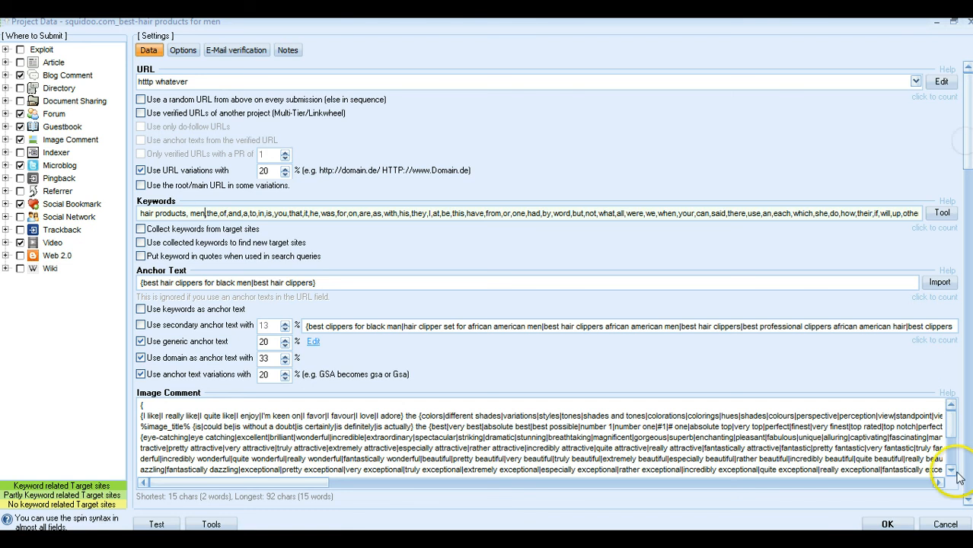
pyautogui.click(967, 501)
pyautogui.moveTo(965, 502); pyautogui.dragTo(967, 503)
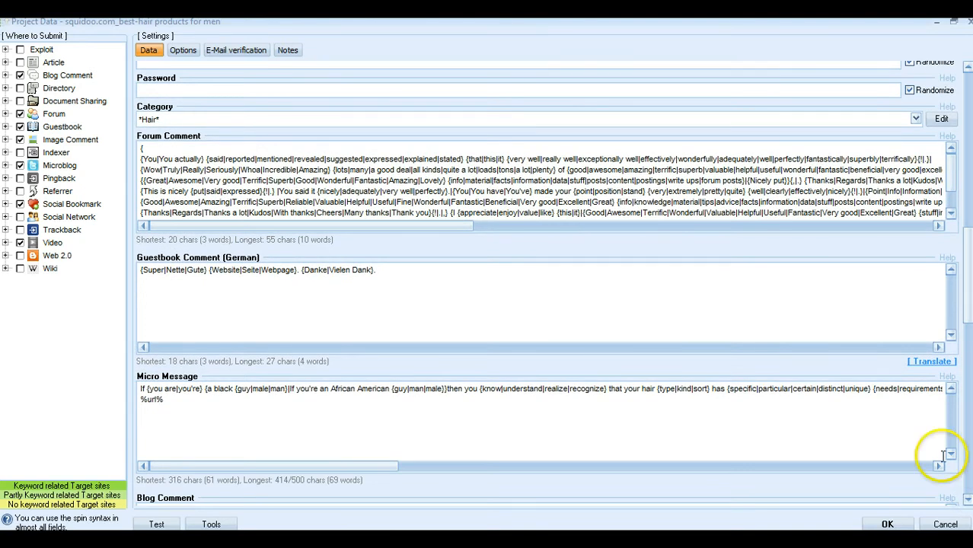
pyautogui.click(917, 119)
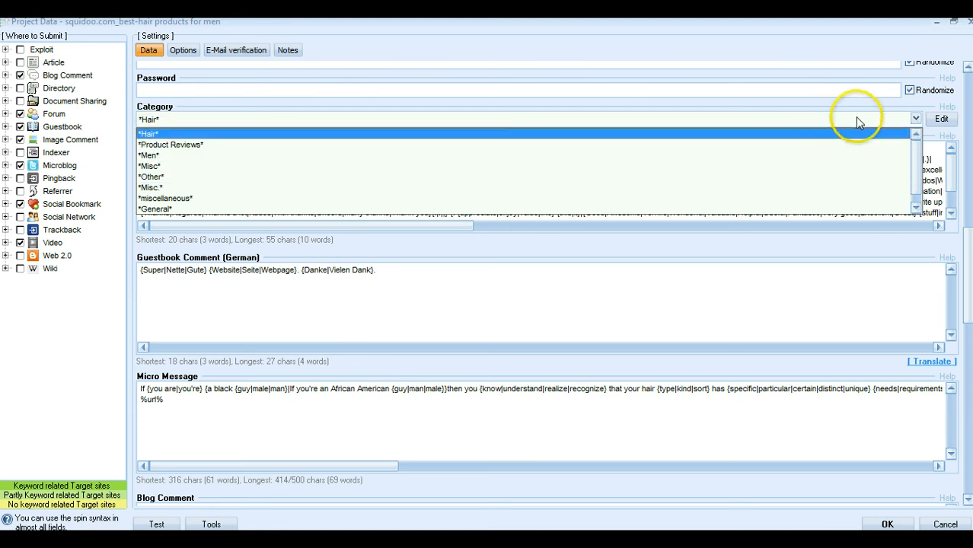
pyautogui.click(918, 120)
pyautogui.click(918, 120)
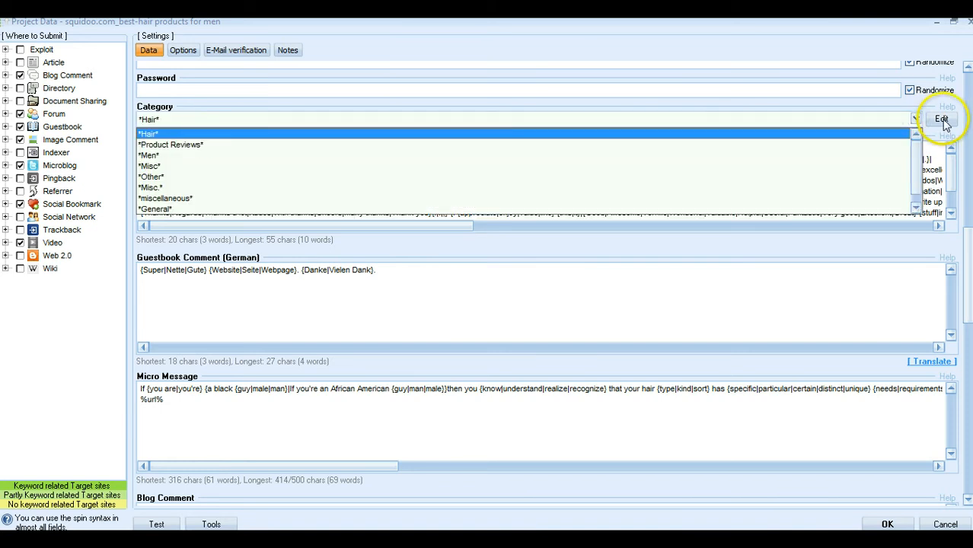
pyautogui.click(918, 120)
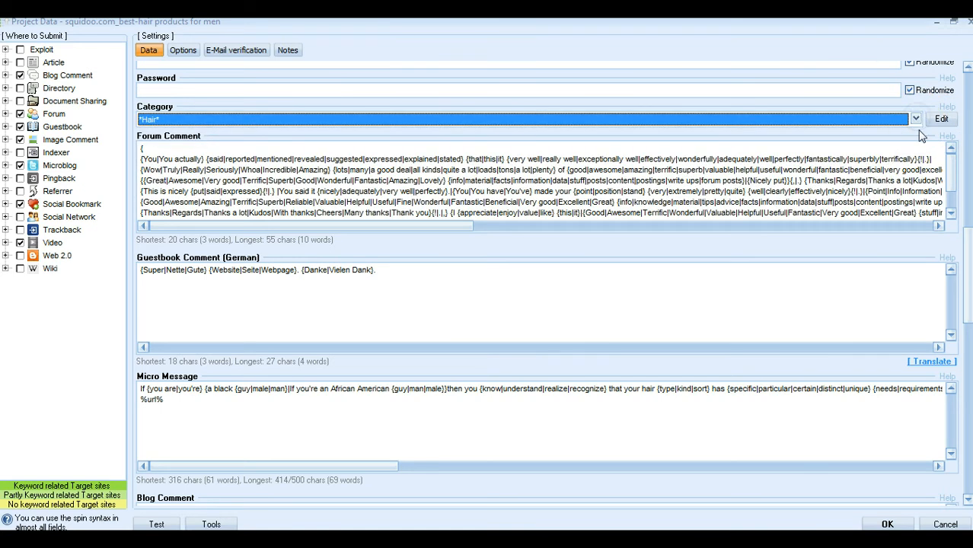
pyautogui.click(916, 122)
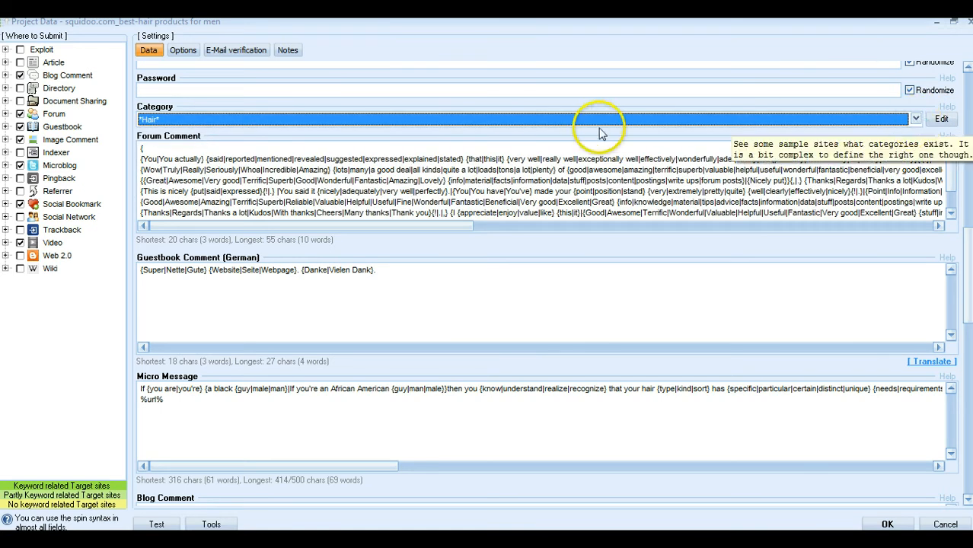
pyautogui.click(917, 119)
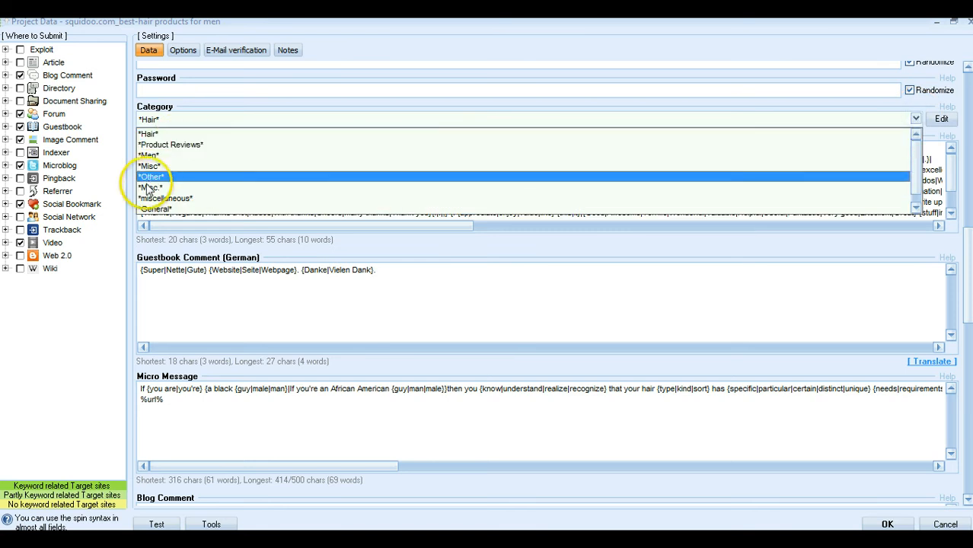
pyautogui.click(915, 120)
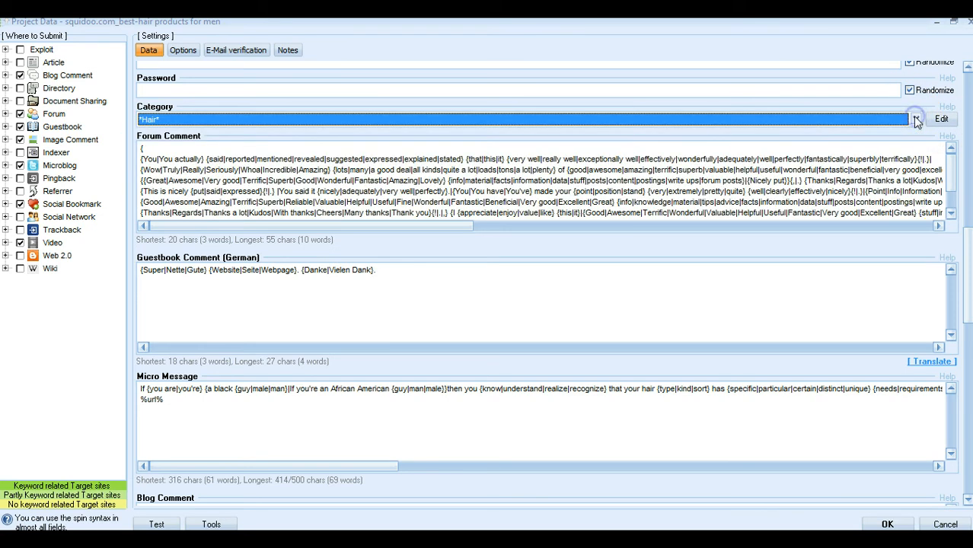
# Examine the project's Micro Message, Blog Comment, Video Title and Video Description texts.
pyautogui.click(967, 500)
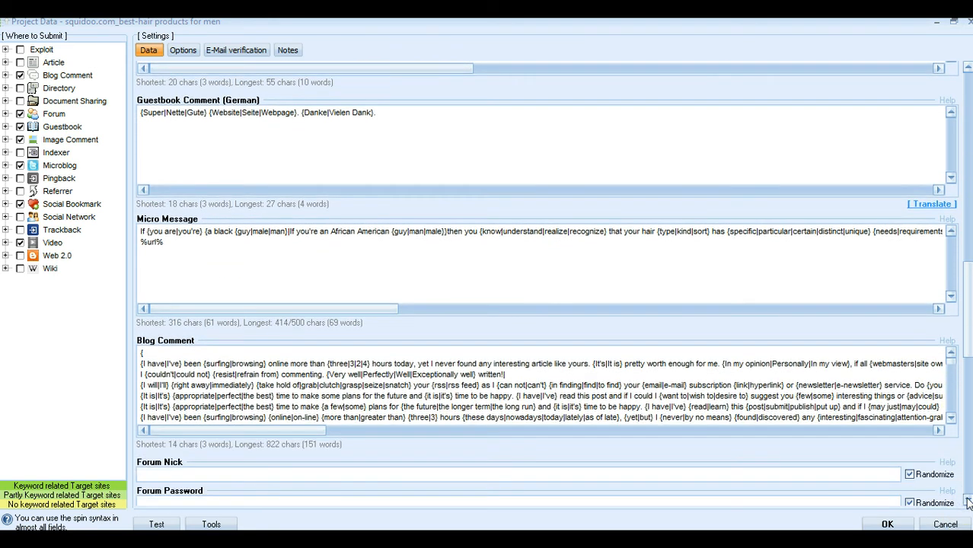
pyautogui.click(968, 501)
pyautogui.click(967, 500)
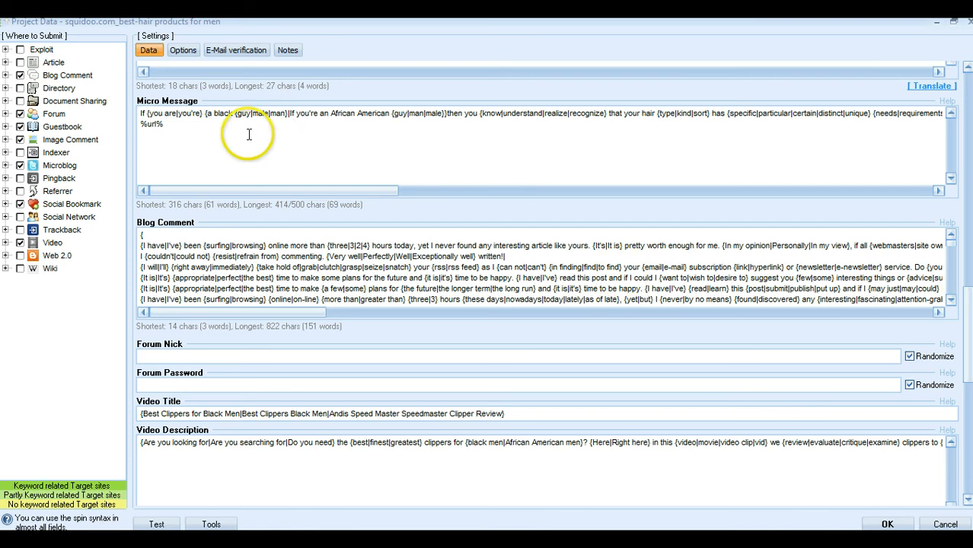
# Examine the project's video fields, Website Title and both description texts, and review the Micro Message spin text with its %url% placeholder.
pyautogui.moveTo(245, 137)
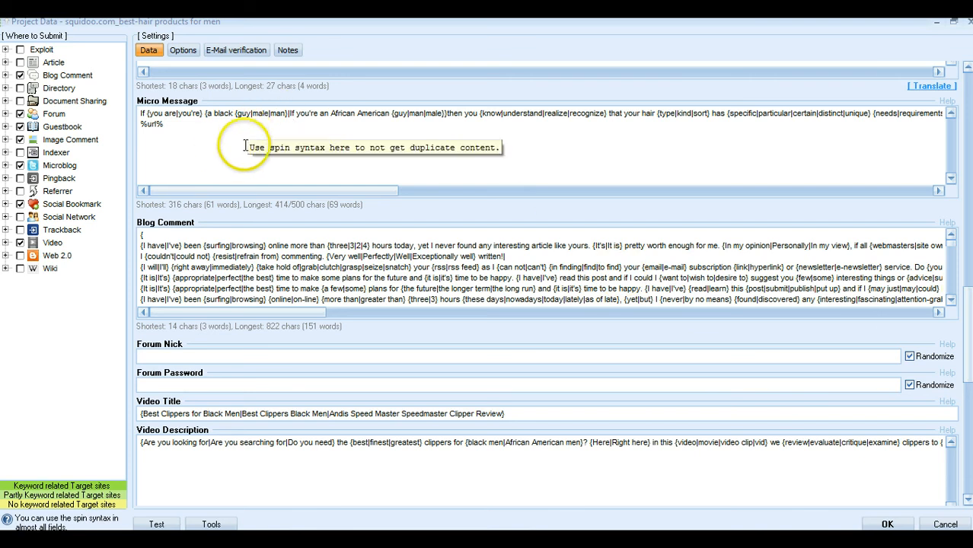
pyautogui.click(967, 500)
pyautogui.scroll(-7, 967, 500)
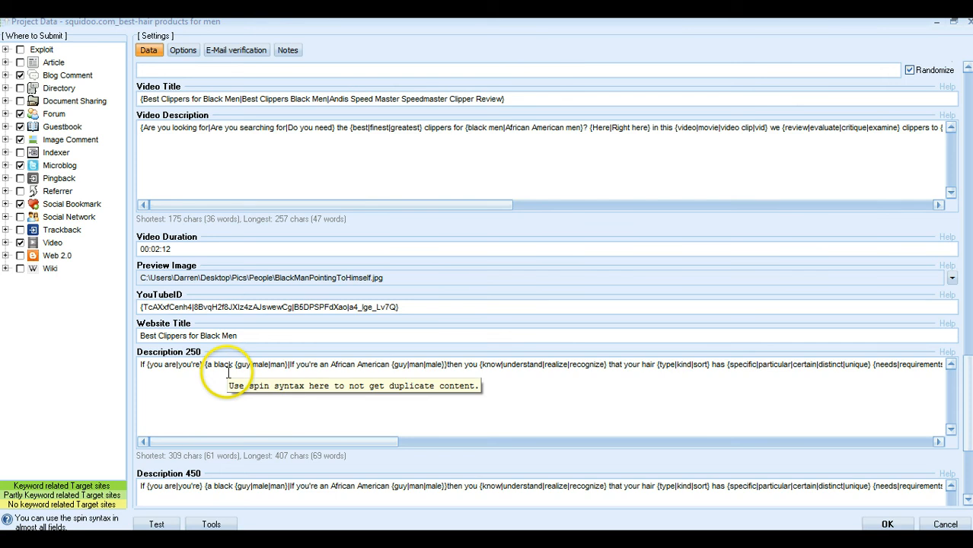
pyautogui.click(968, 501)
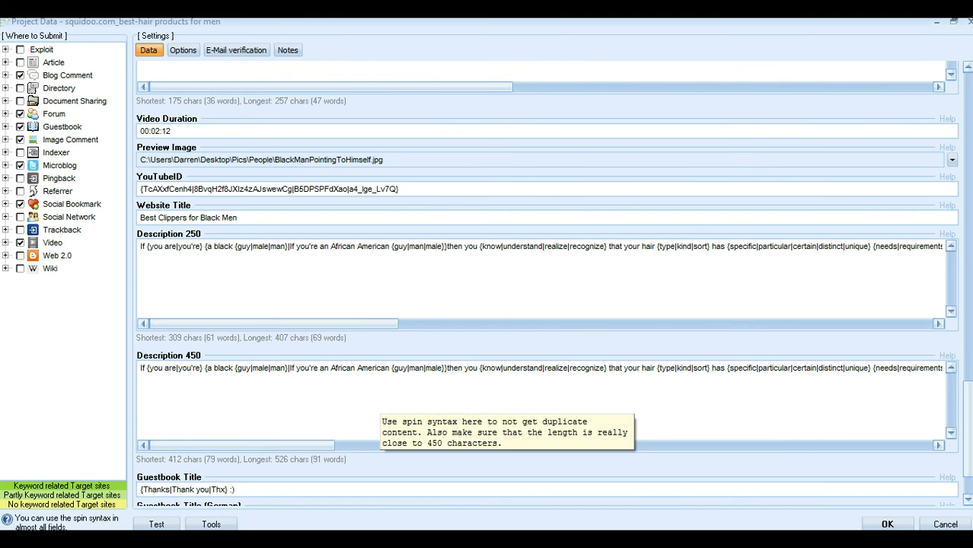
pyautogui.click(967, 68)
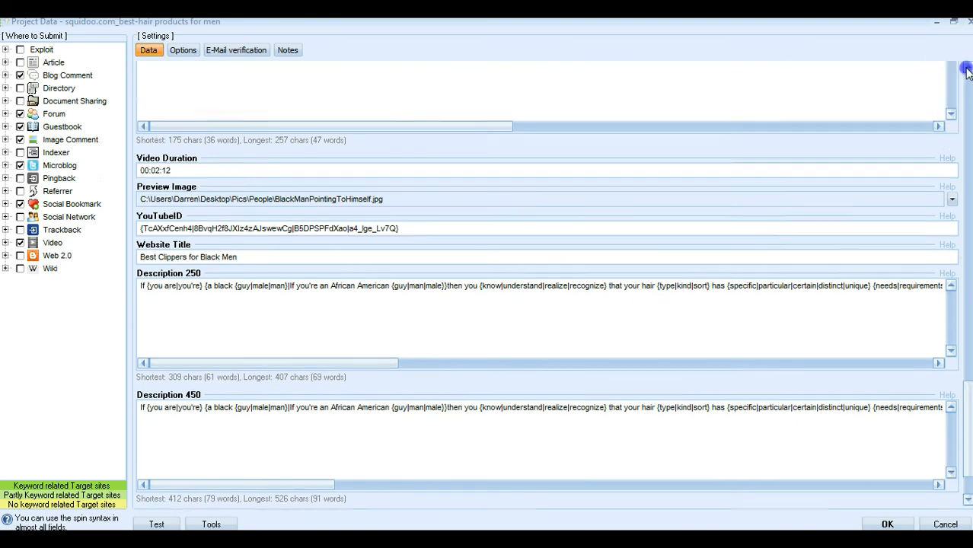
pyautogui.click(967, 69)
pyautogui.click(967, 69)
pyautogui.click(967, 69)
pyautogui.click(967, 69)
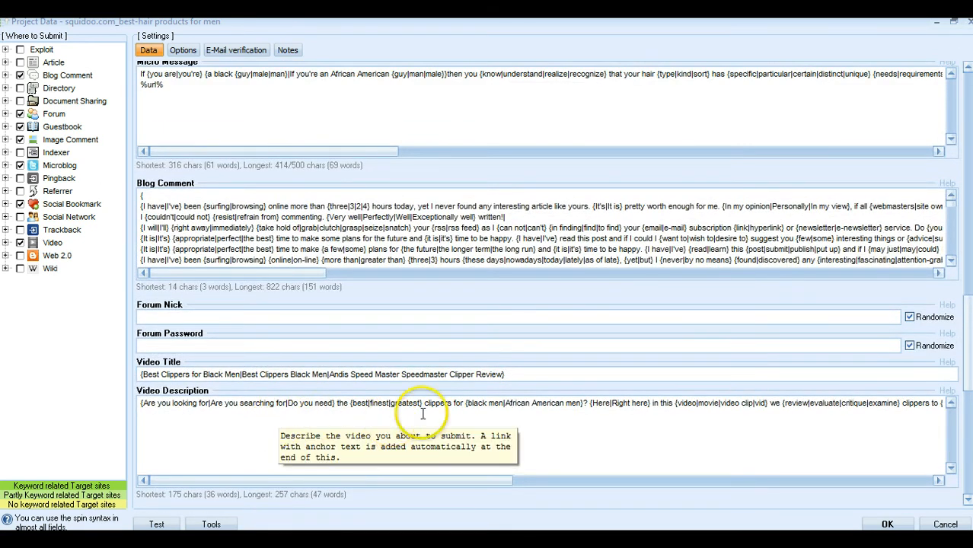
pyautogui.scroll(3, 645, 317)
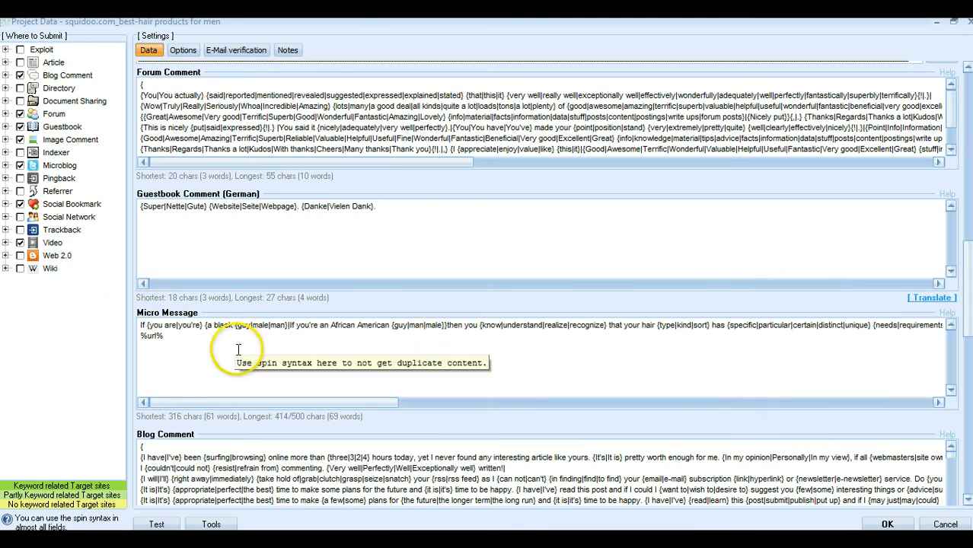
pyautogui.click(173, 335)
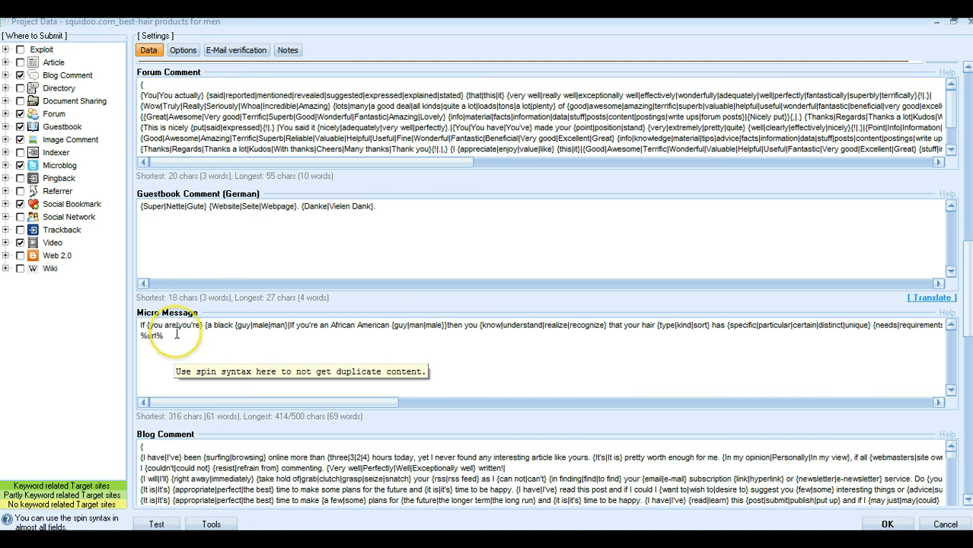
pyautogui.click(200, 347)
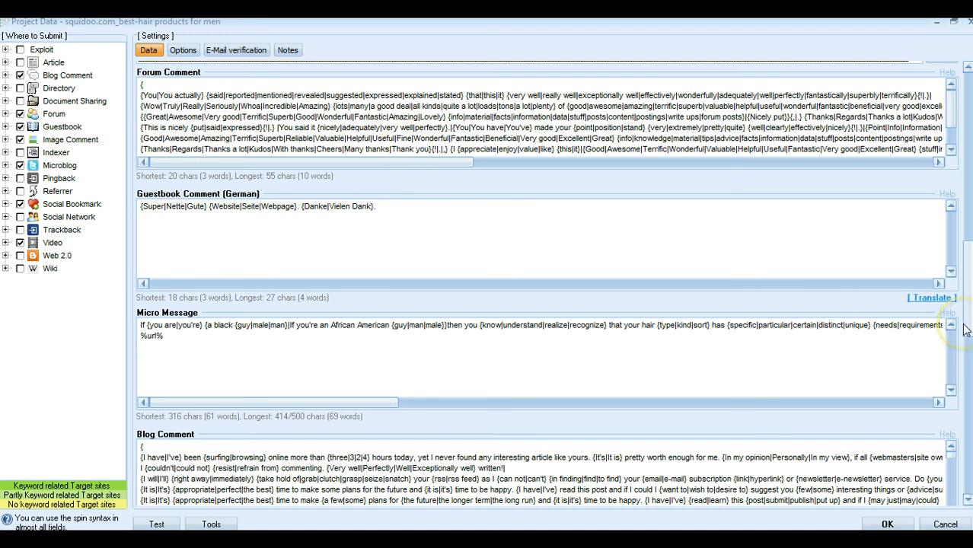
# Examine the Description 250, Description 450, Guestbook Title, Forum Subject and Image Subject texts, and return to the beginning of the project data.
pyautogui.click(967, 499)
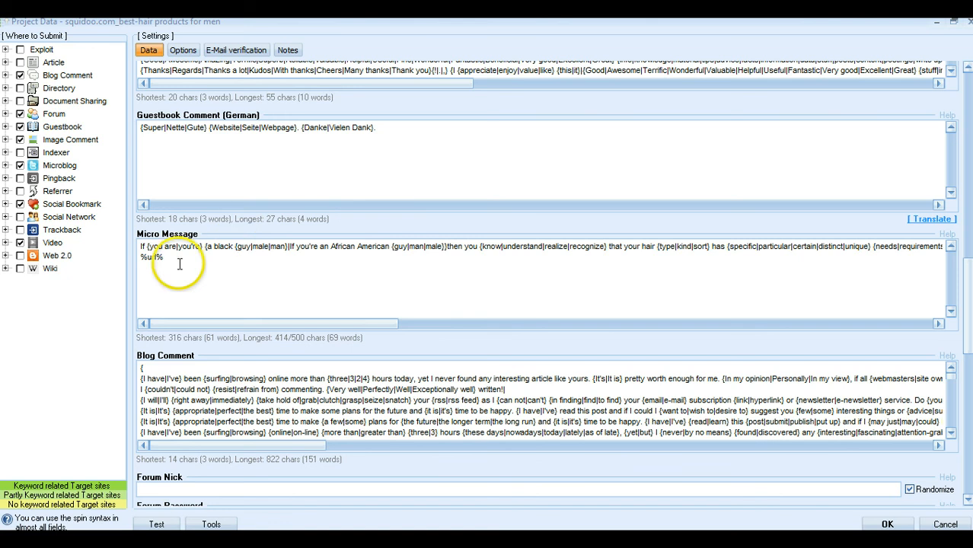
pyautogui.click(967, 500)
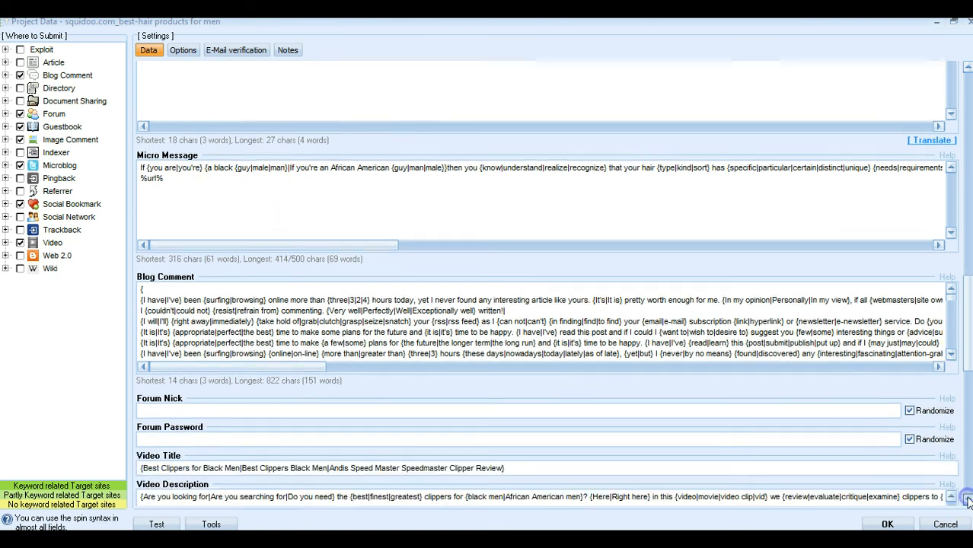
pyautogui.click(967, 500)
pyautogui.click(967, 499)
pyautogui.click(967, 499)
pyautogui.click(967, 500)
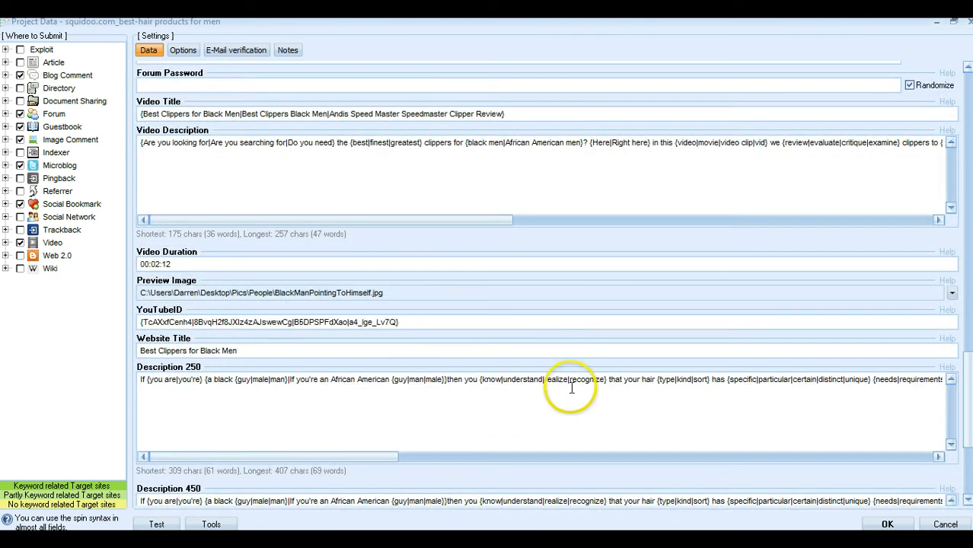
pyautogui.click(968, 499)
pyautogui.click(967, 500)
pyautogui.click(967, 499)
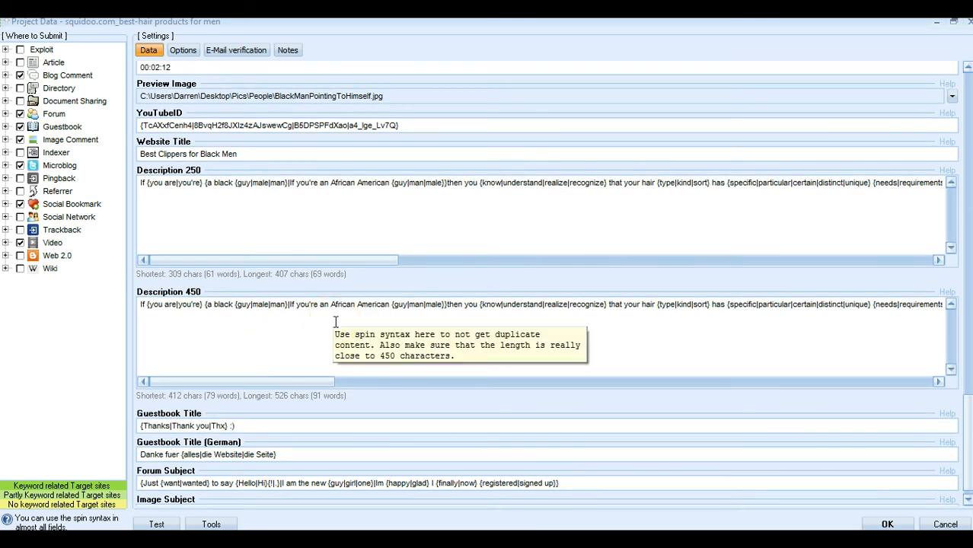
pyautogui.click(281, 337)
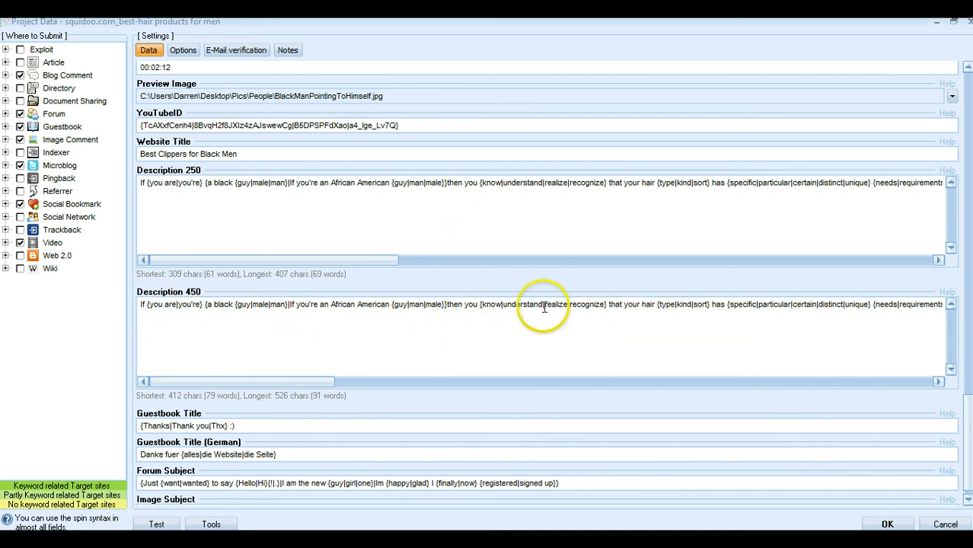
pyautogui.click(967, 500)
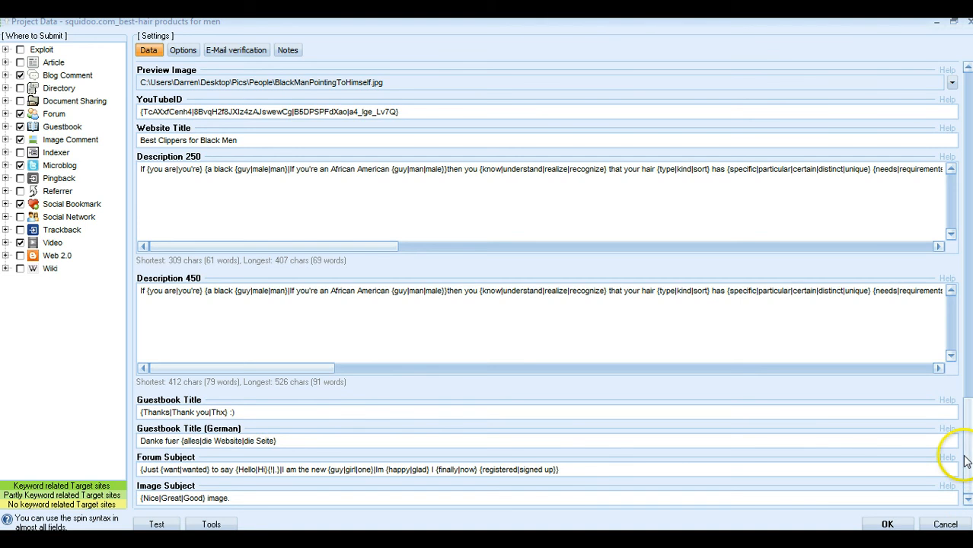
pyautogui.moveTo(958, 457); pyautogui.dragTo(966, 98)
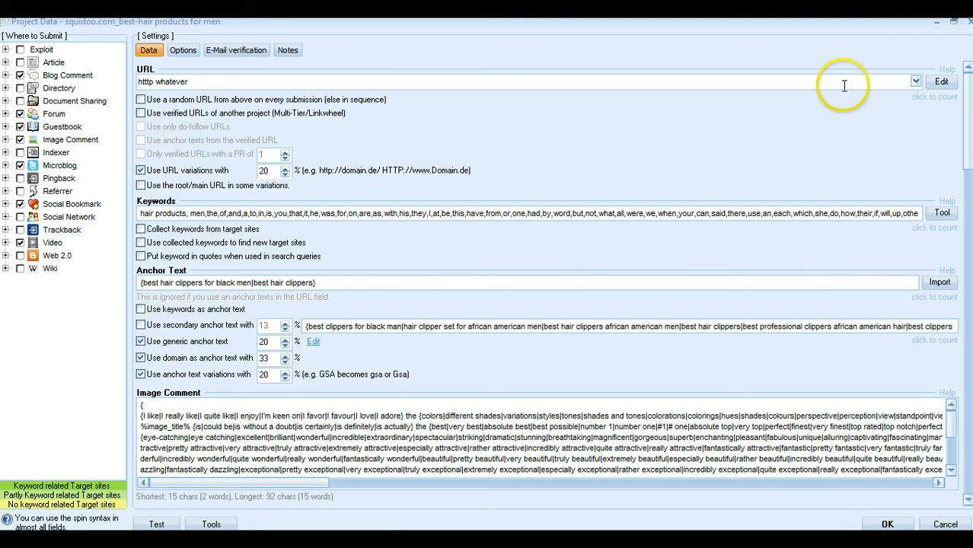
# Enable the use of URLs from global site lists in the project's target URL options.
pyautogui.click(183, 51)
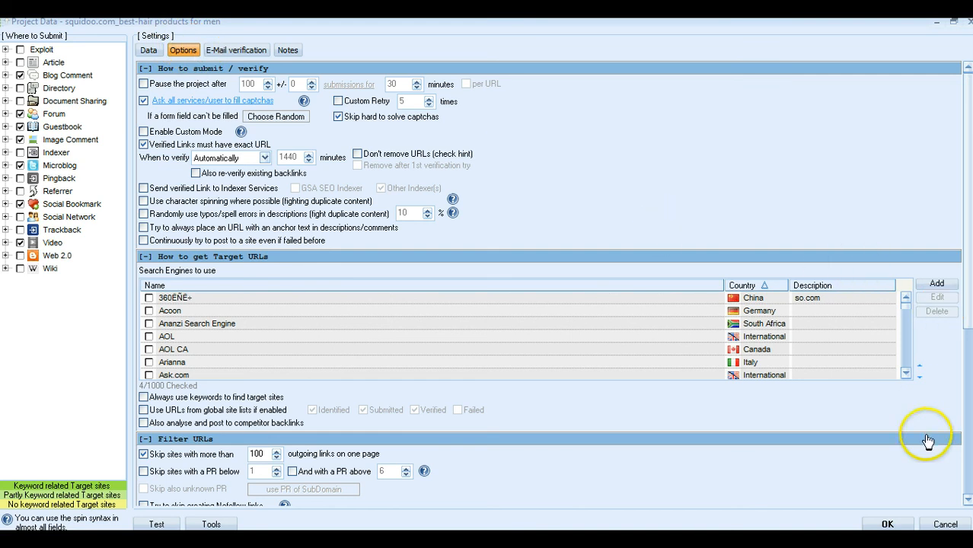
pyautogui.click(967, 498)
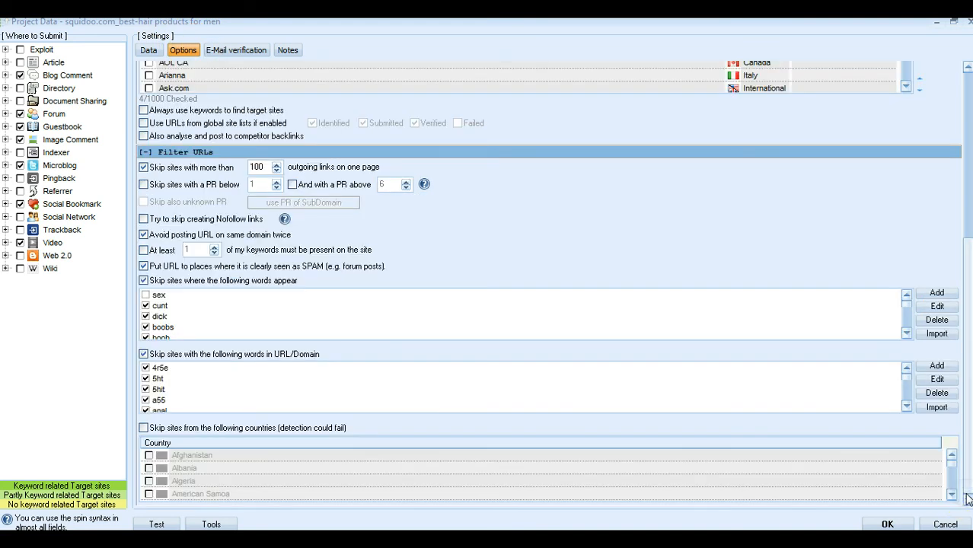
pyautogui.click(968, 68)
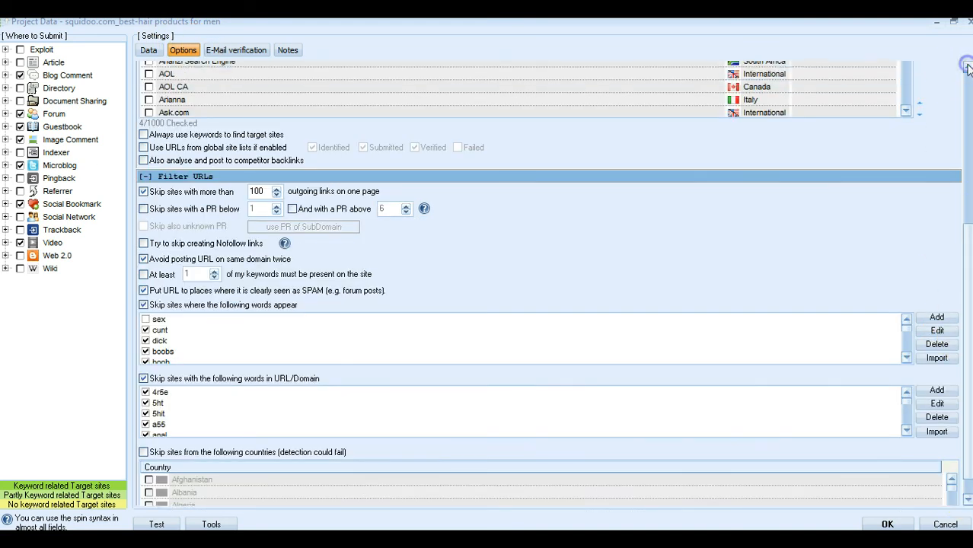
pyautogui.click(967, 68)
pyautogui.click(968, 67)
pyautogui.click(968, 68)
pyautogui.click(968, 67)
pyautogui.click(968, 67)
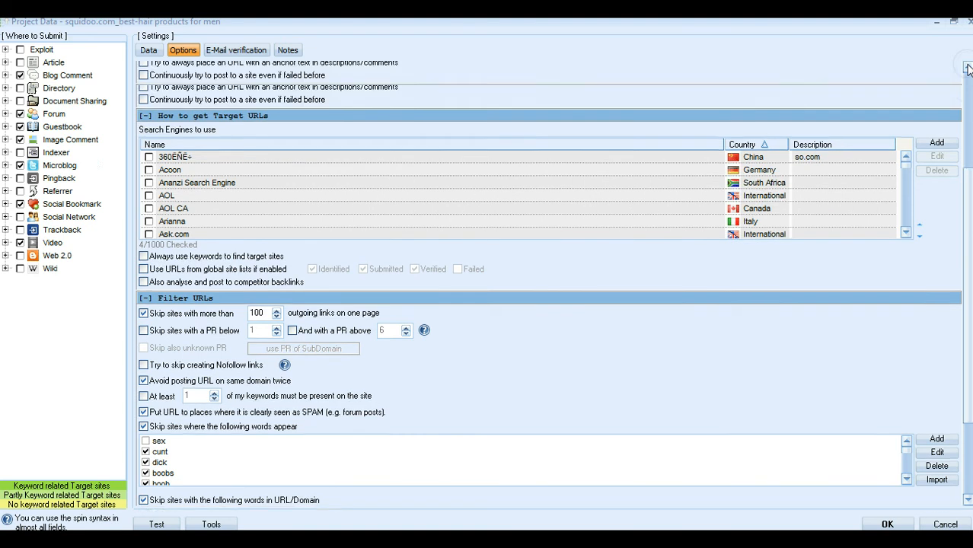
pyautogui.click(968, 67)
pyautogui.click(968, 67)
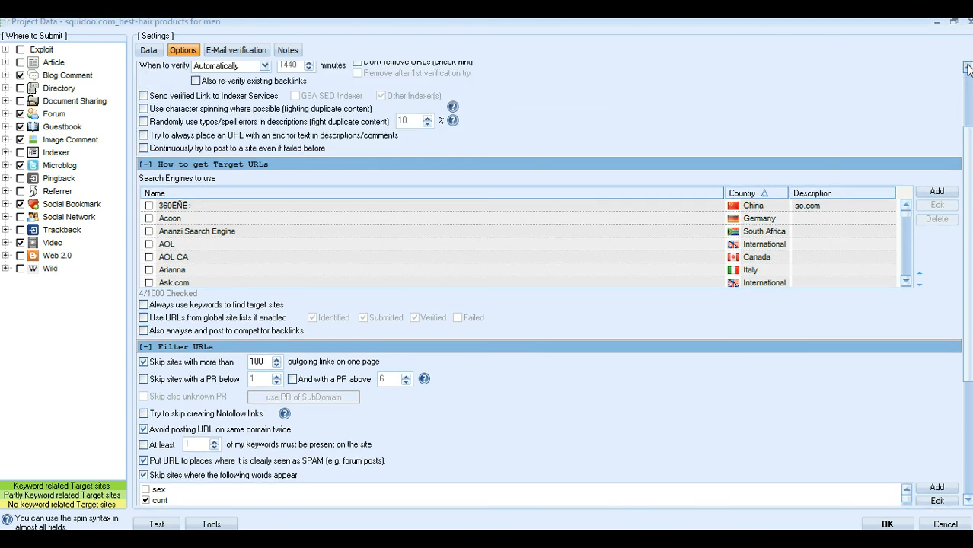
pyautogui.click(144, 317)
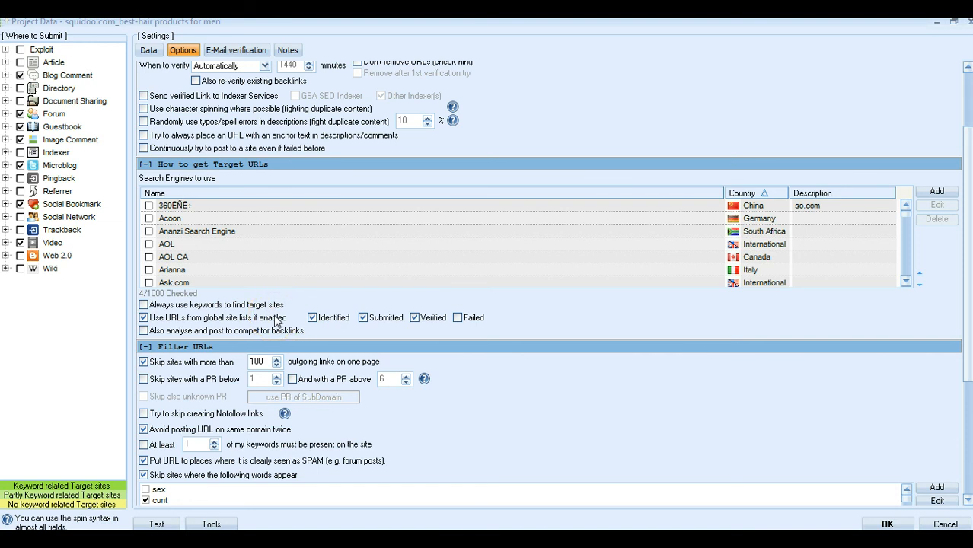
# Move the entire keyword list out of the Keywords field into the project's notes, beneath the creation date.
pyautogui.click(149, 50)
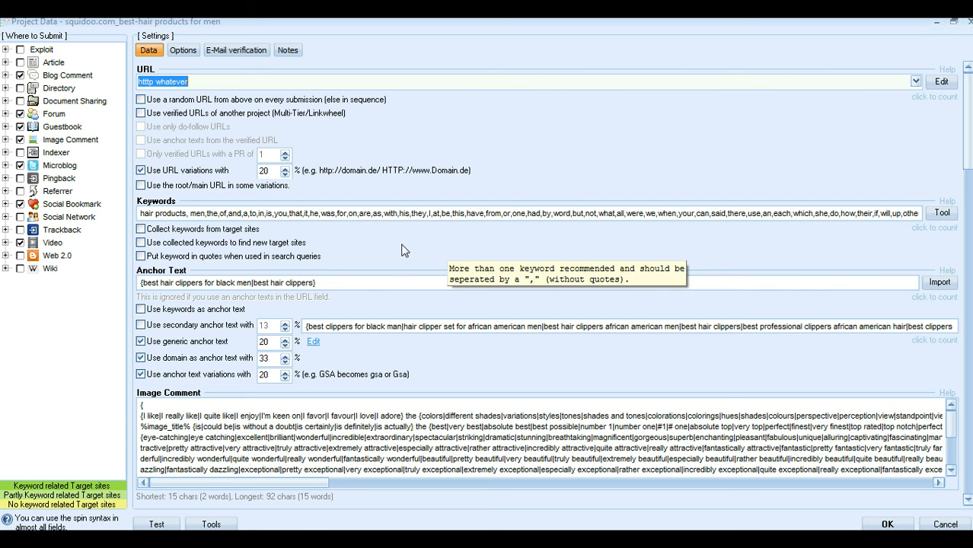
pyautogui.click(316, 213)
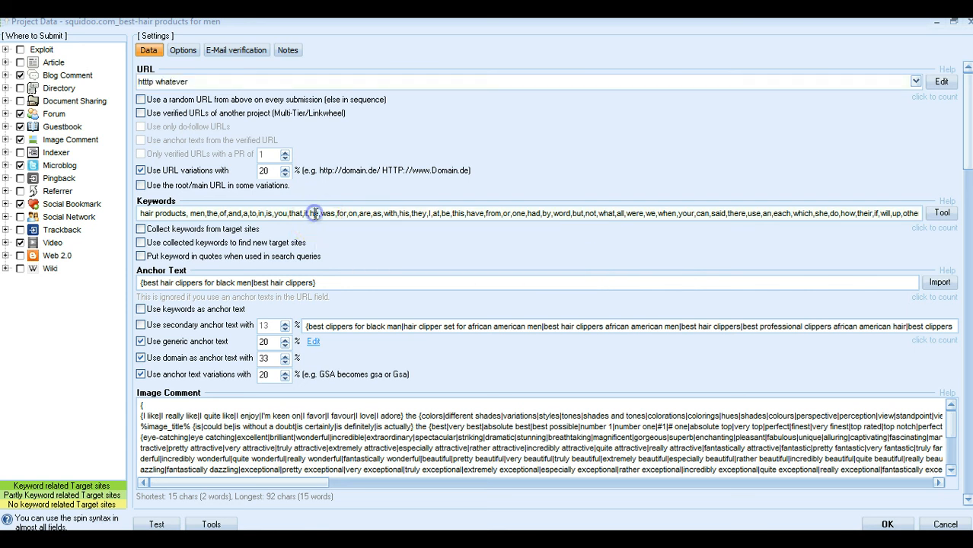
pyautogui.hotkey('ctrl', 'a')
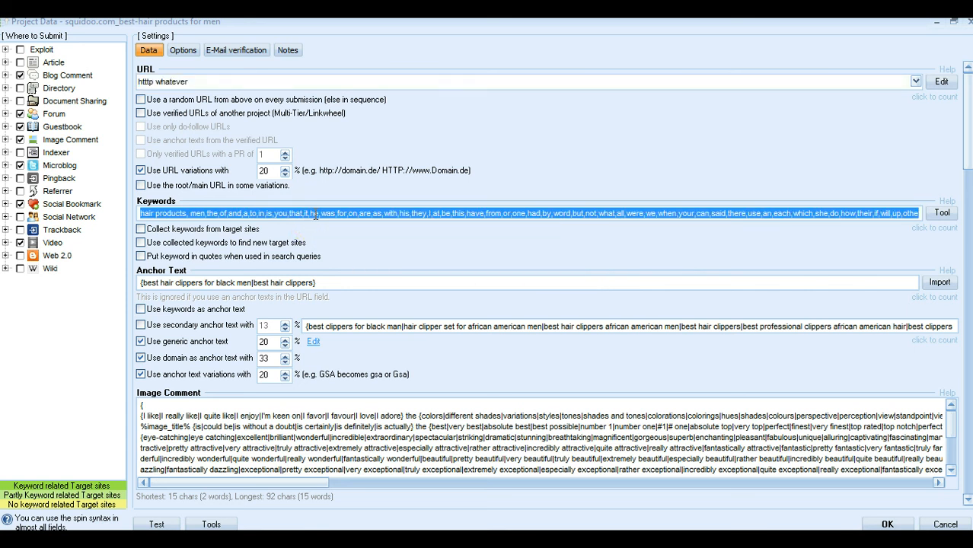
pyautogui.press('Delete')
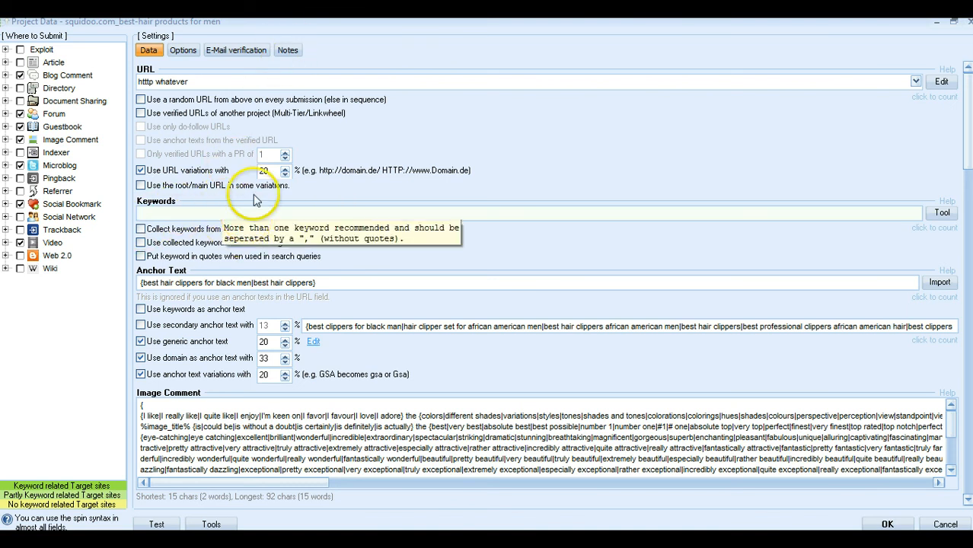
pyautogui.click(287, 49)
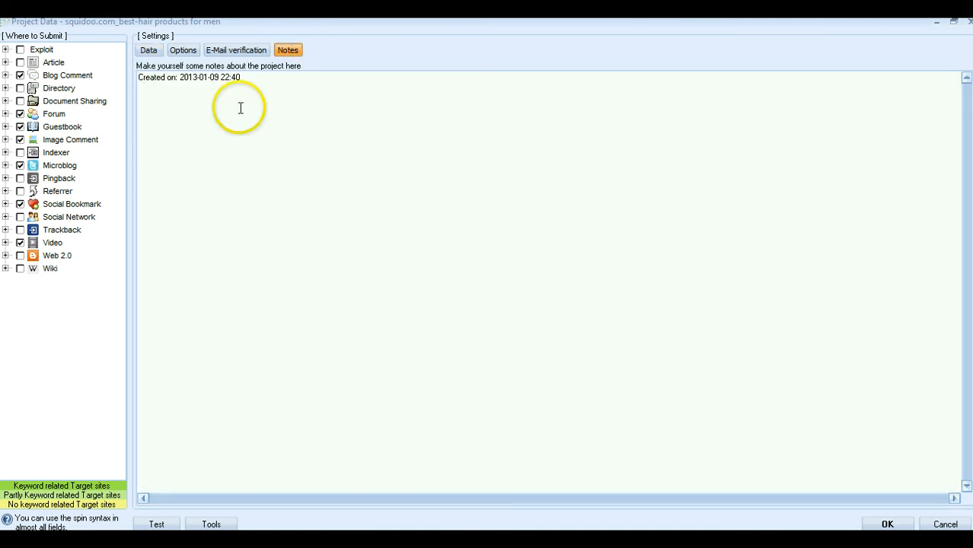
pyautogui.click(268, 80)
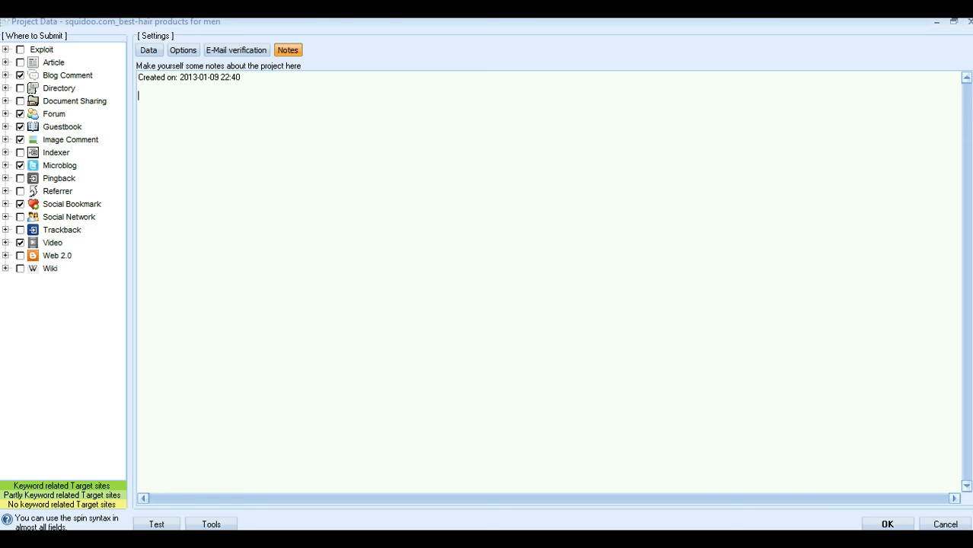
pyautogui.hotkey('ctrl', 'v')
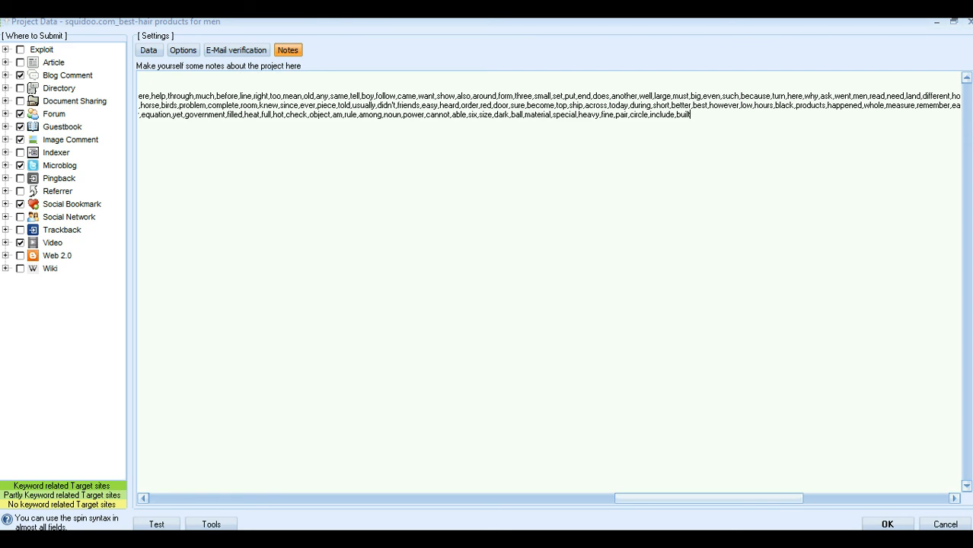
# Check the project's Keywords field and review the target URL and URL filter settings.
pyautogui.click(149, 50)
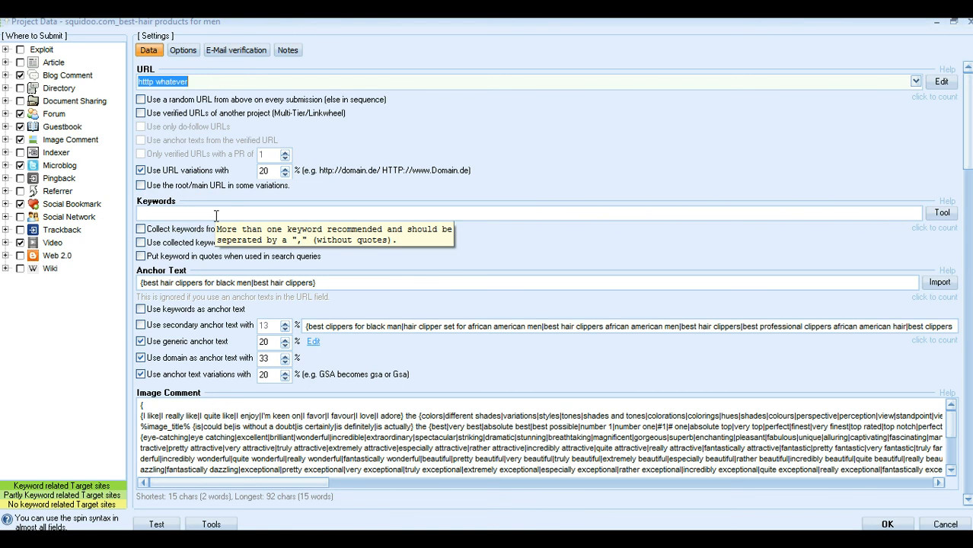
pyautogui.click(183, 51)
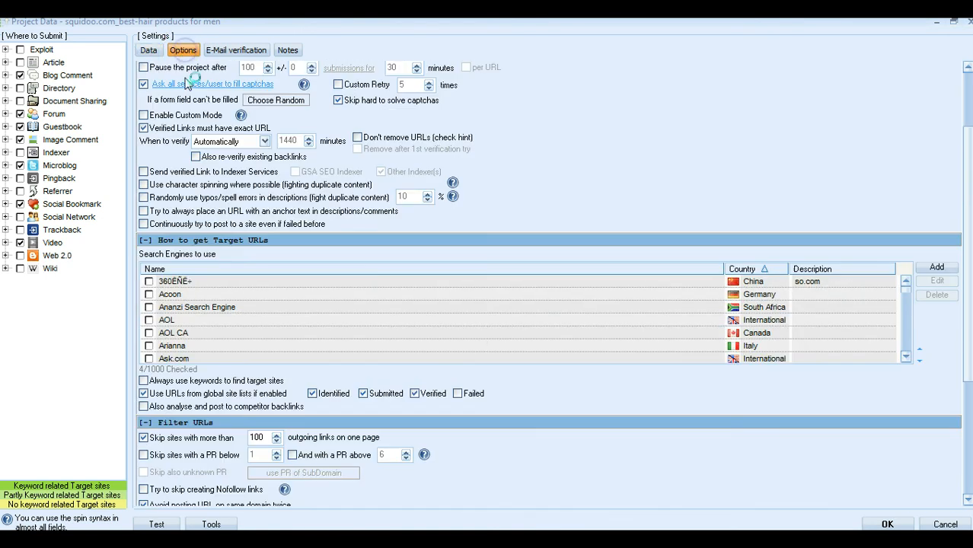
pyautogui.click(965, 501)
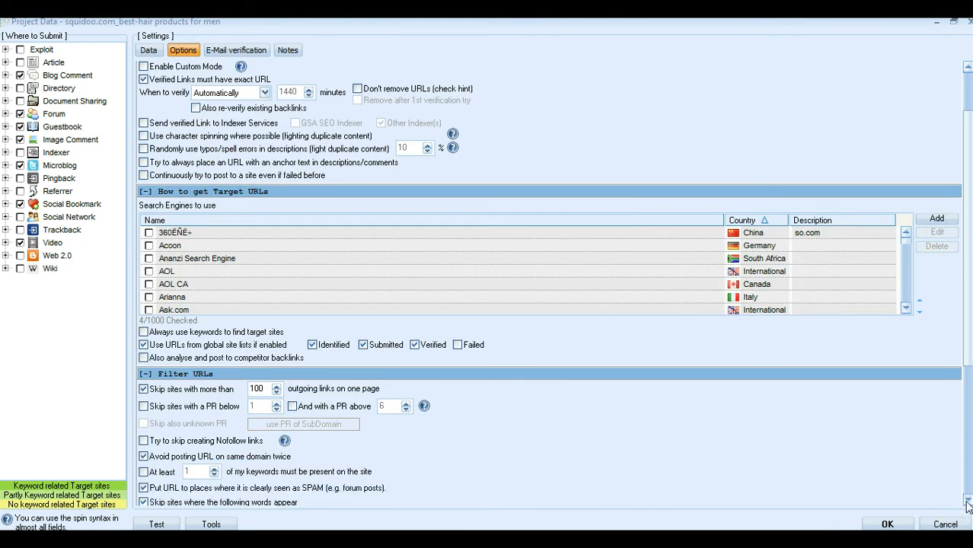
pyautogui.click(968, 503)
pyautogui.click(967, 503)
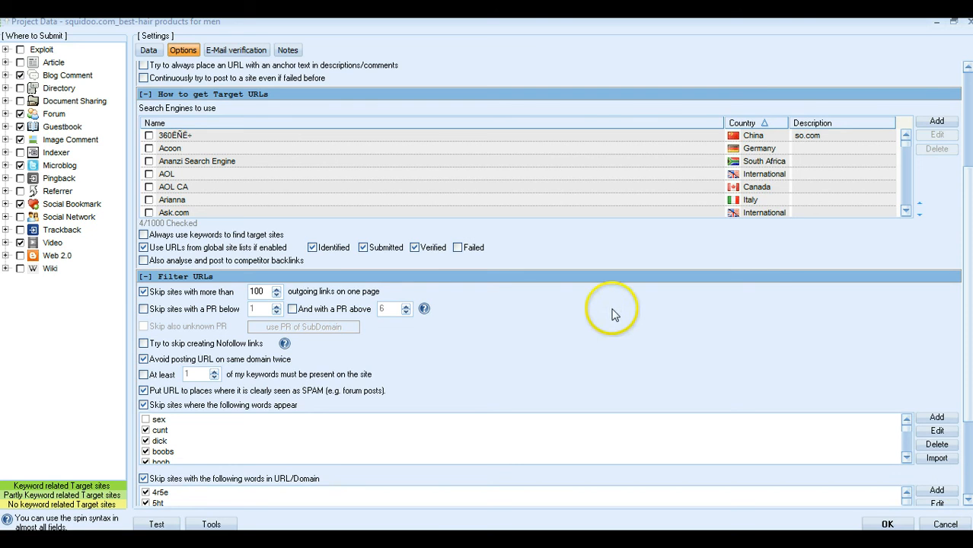